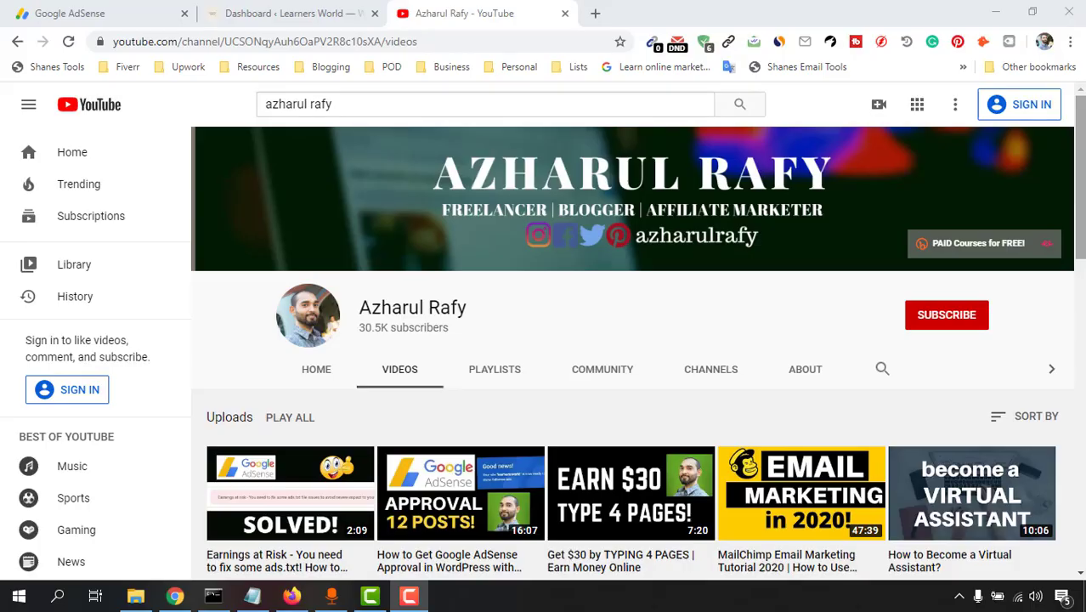
Step: Display the auto-ads code snippet from AdSense's Ads overview
{"action": "scroll", "coordinate": [442, 361], "scroll_direction": "down", "scroll_amount": 2}
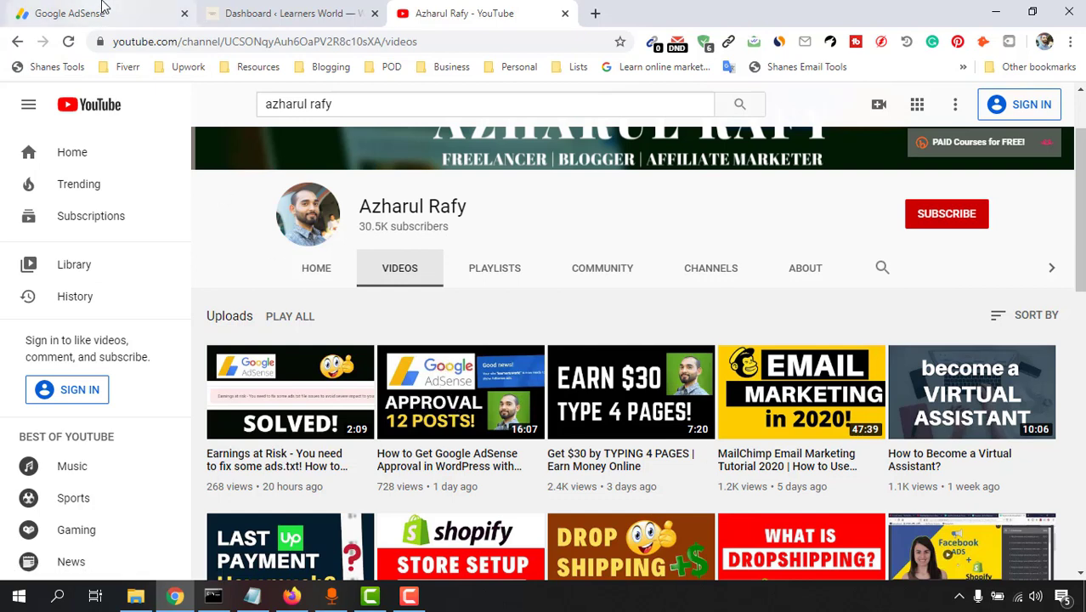
{"action": "left_click", "coordinate": [85, 13]}
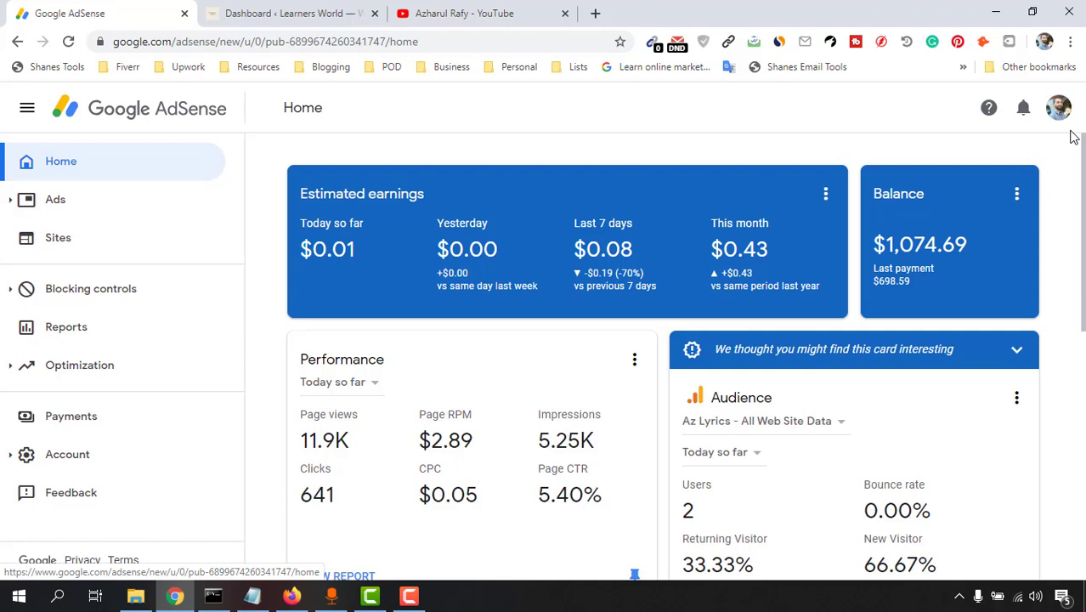
{"action": "left_click", "coordinate": [85, 204]}
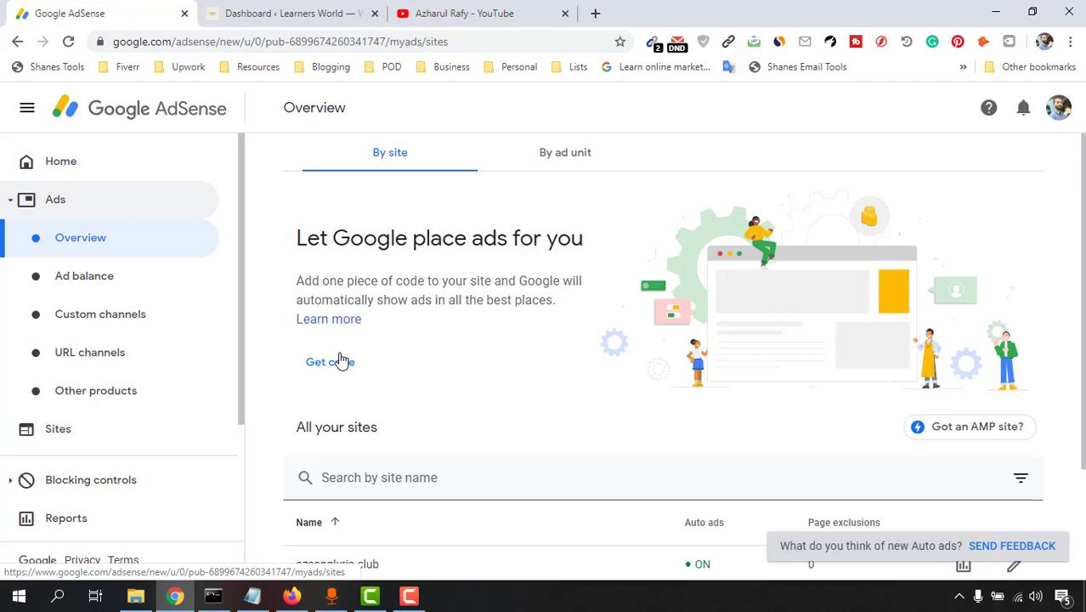
{"action": "left_click", "coordinate": [321, 371]}
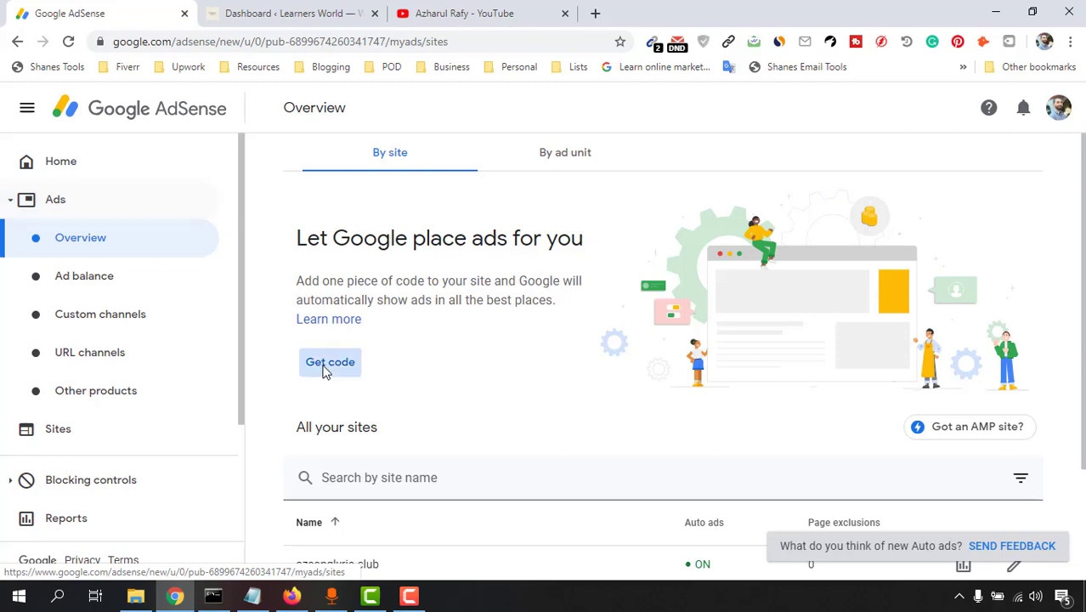
Step: Highlight the auto-ads script and its <head></head> placement note
{"action": "left_click_drag", "start_coordinate": [162, 287], "coordinate": [851, 288]}
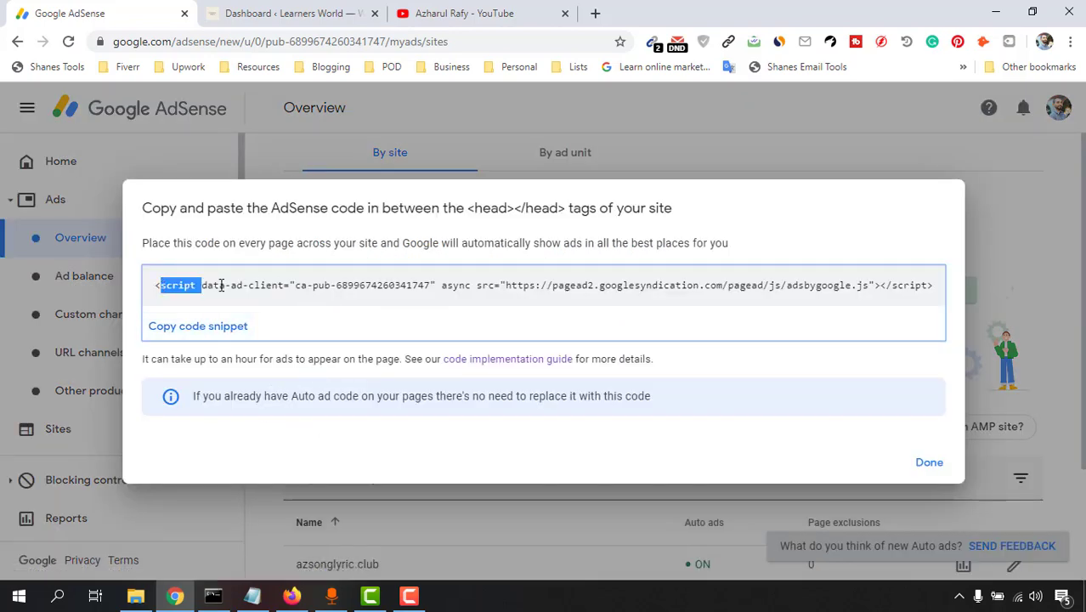
{"action": "left_click", "coordinate": [805, 262]}
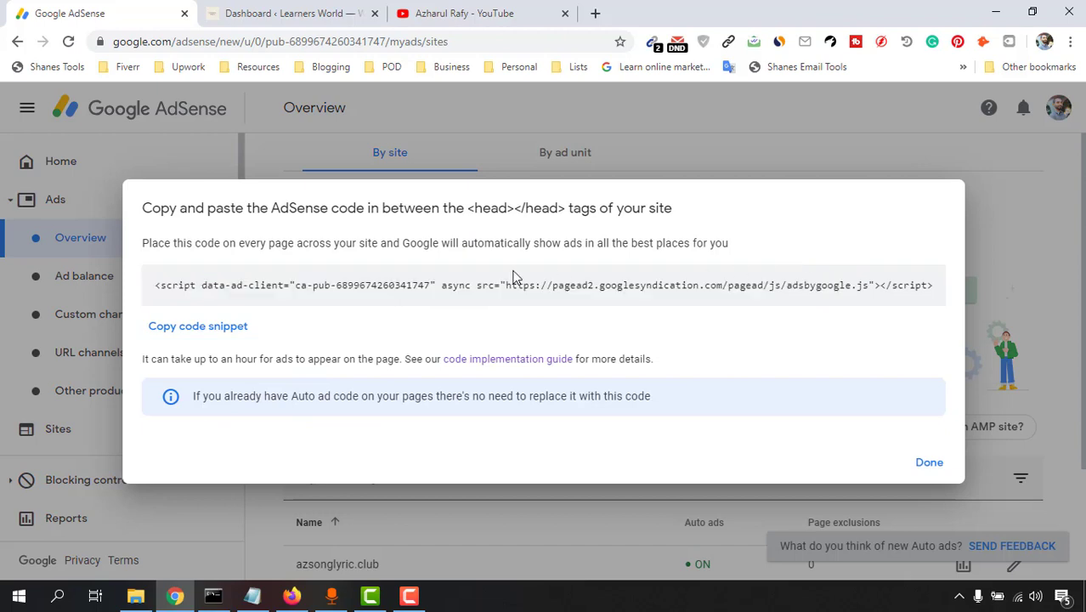
{"action": "left_click_drag", "start_coordinate": [470, 209], "coordinate": [562, 209]}
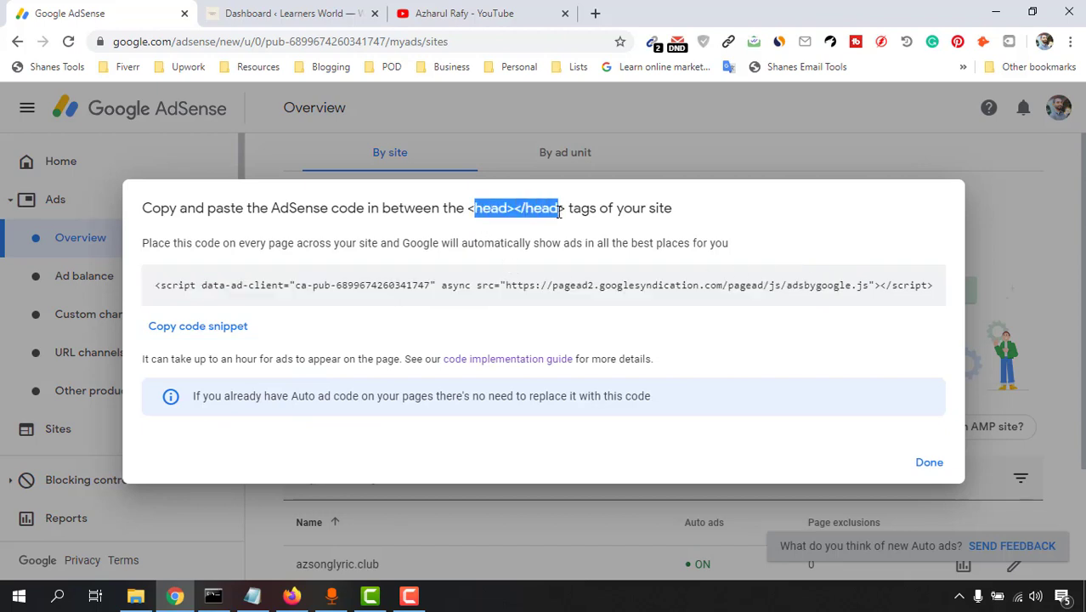
{"action": "left_click", "coordinate": [393, 315]}
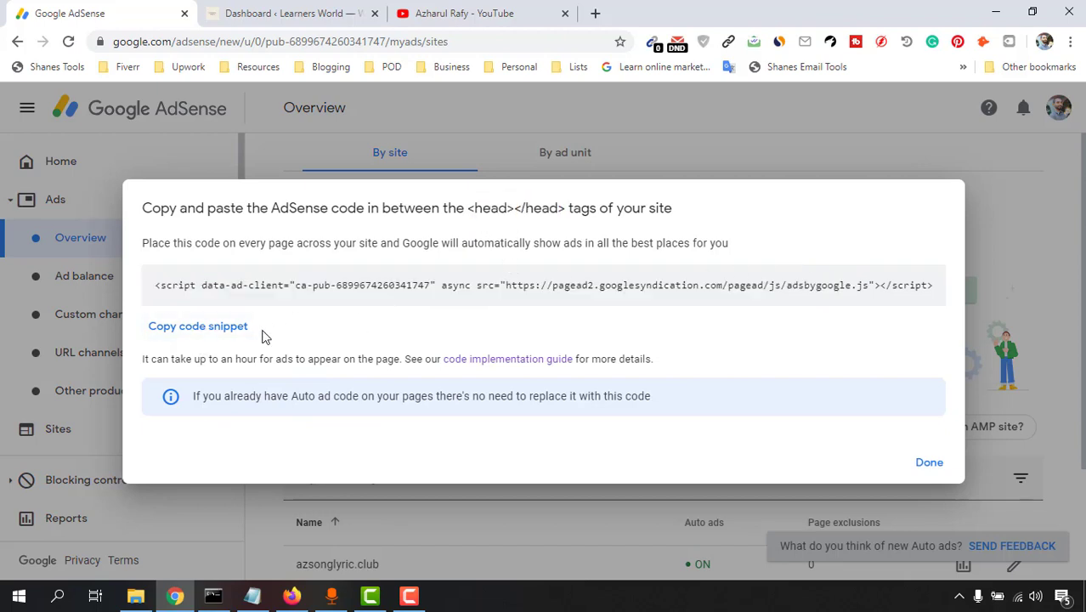
Step: Search Add New plugins for 'ad inserter', then install and activate Ad Inserter
{"action": "left_click", "coordinate": [314, 10]}
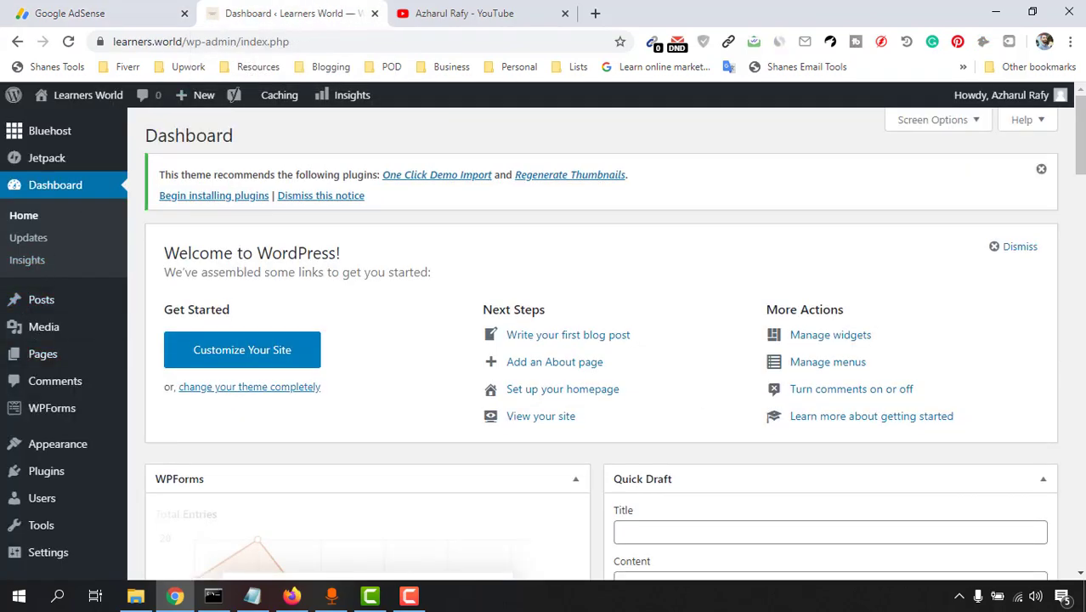
{"action": "scroll", "coordinate": [64, 400], "scroll_direction": "down", "scroll_amount": 1}
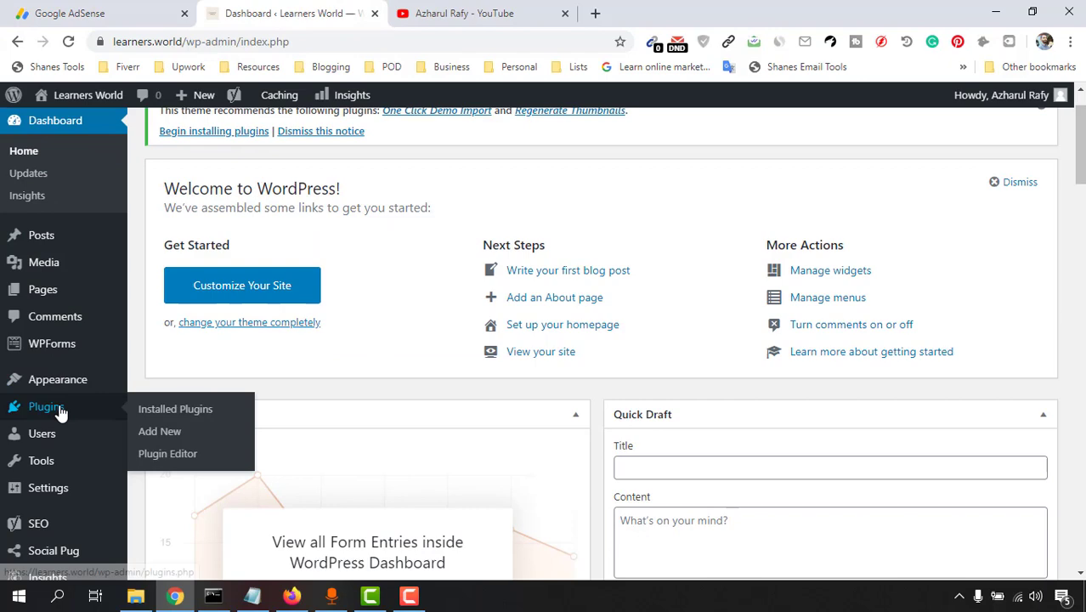
{"action": "left_click", "coordinate": [163, 434]}
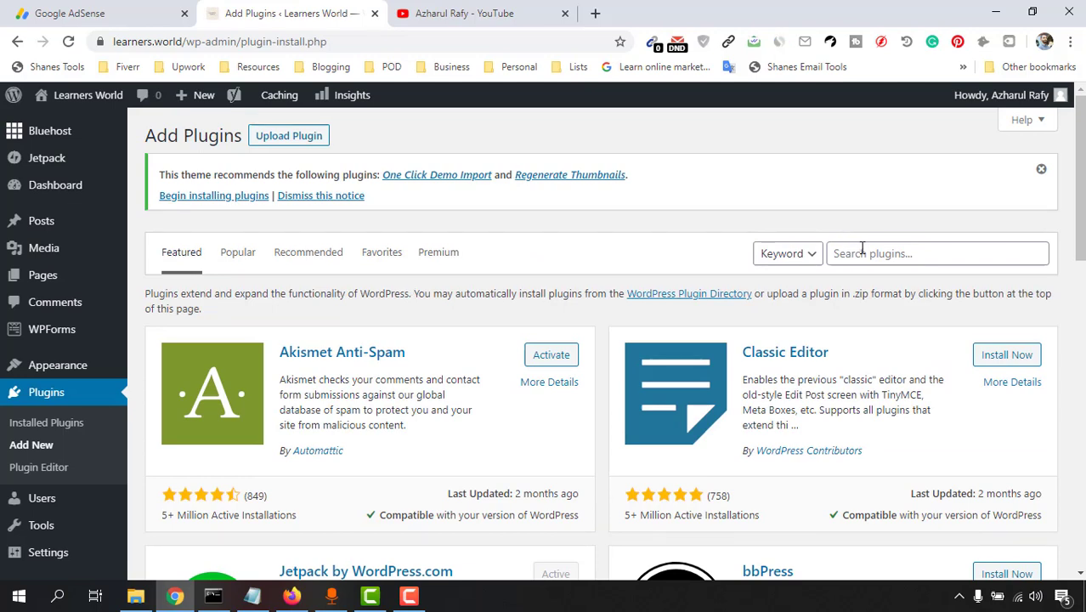
{"action": "left_click", "coordinate": [863, 249]}
{"action": "type", "text": "ad i"}
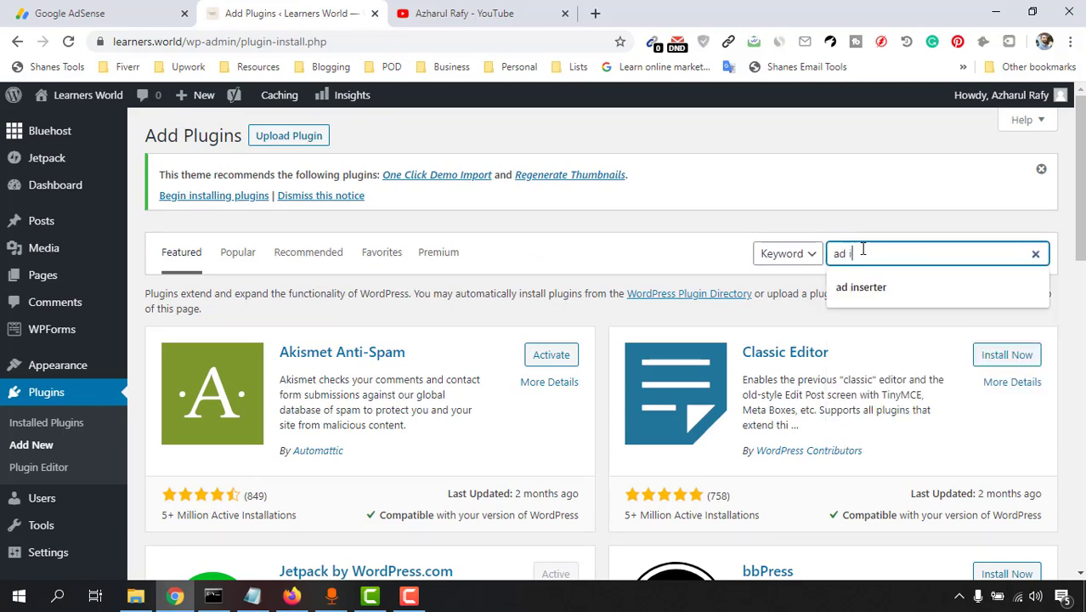
{"action": "type", "text": "nserter"}
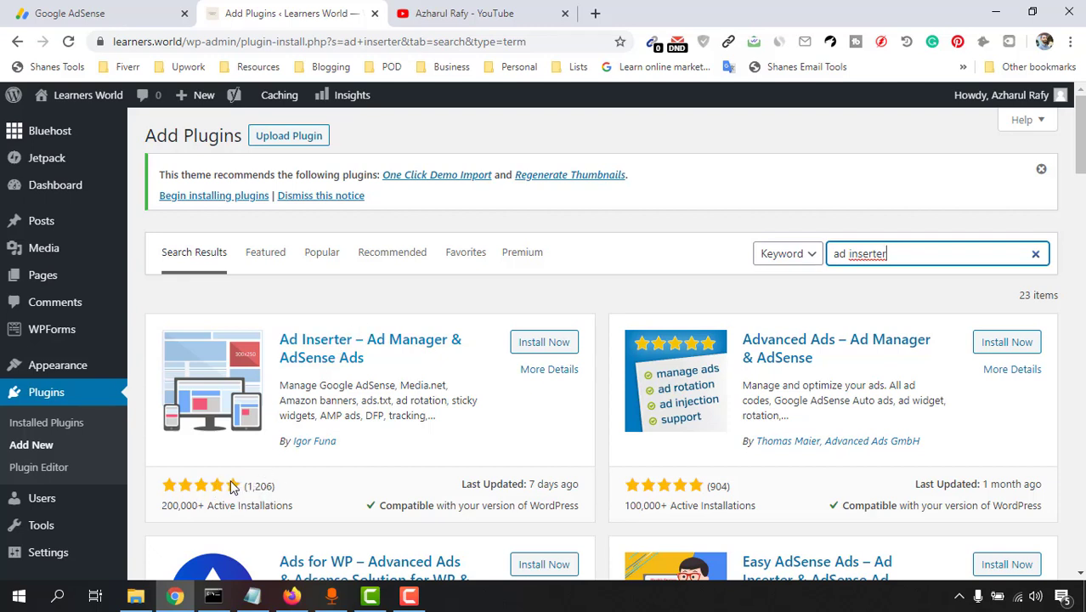
{"action": "left_click", "coordinate": [550, 352]}
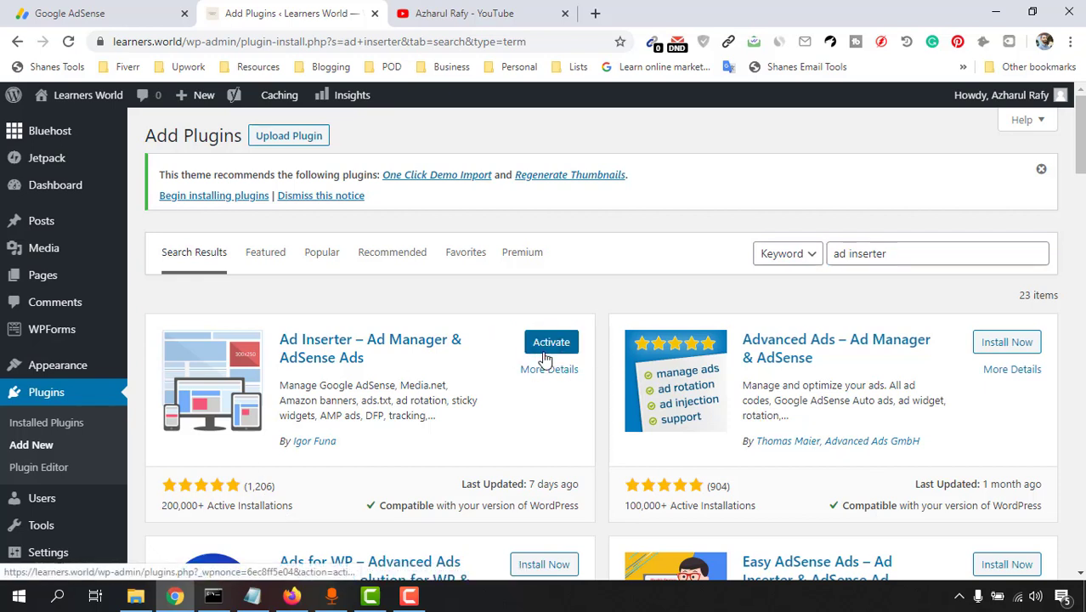
{"action": "left_click", "coordinate": [544, 357]}
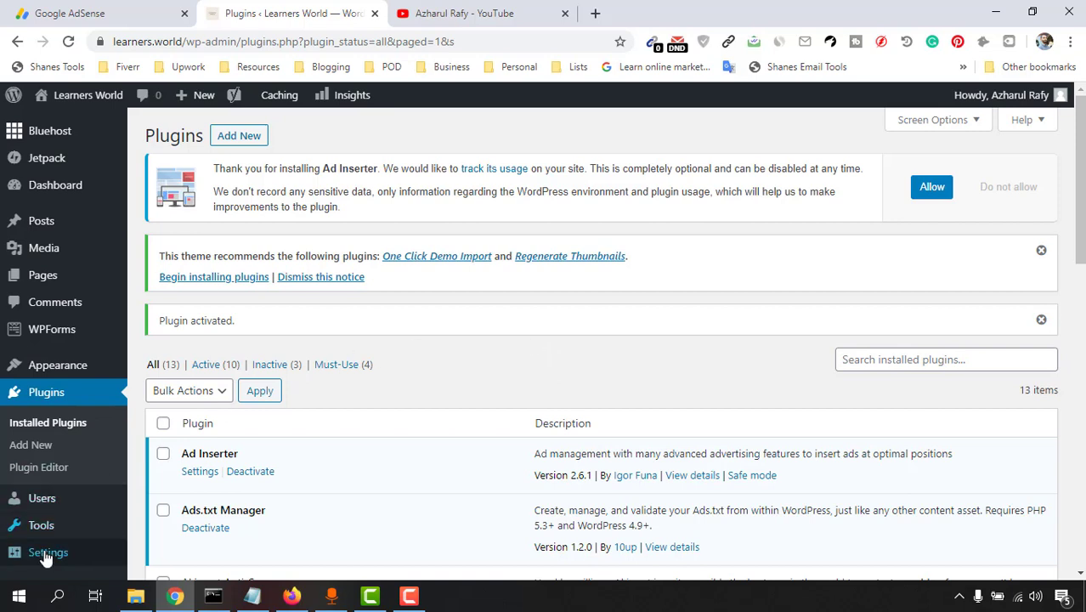
{"action": "mouse_move", "coordinate": [48, 553]}
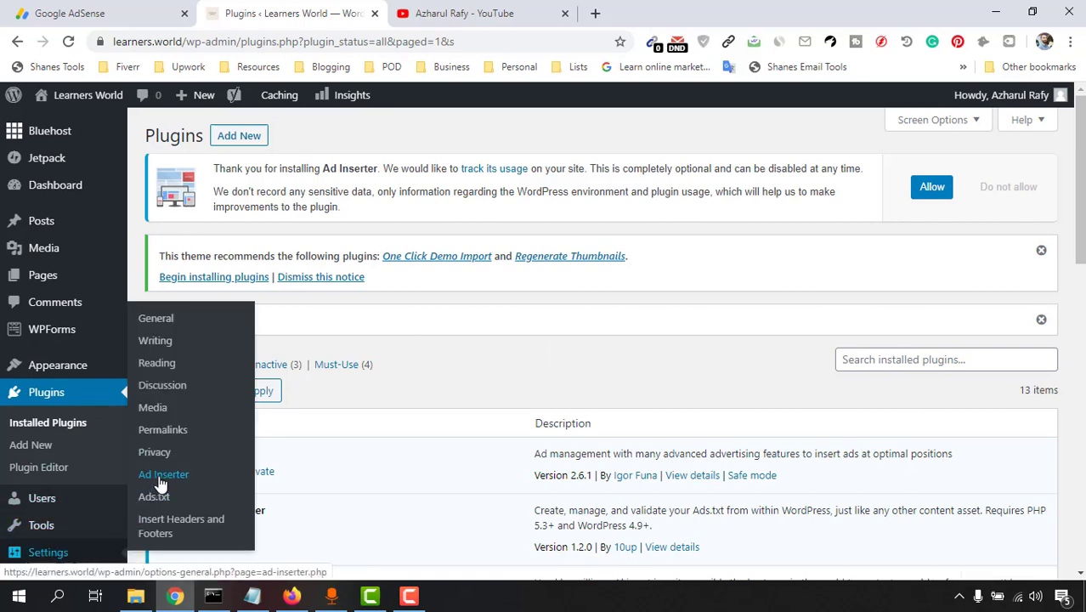
Step: Show the empty HTML page header code box in Ad Inserter's general settings
{"action": "left_click", "coordinate": [177, 481]}
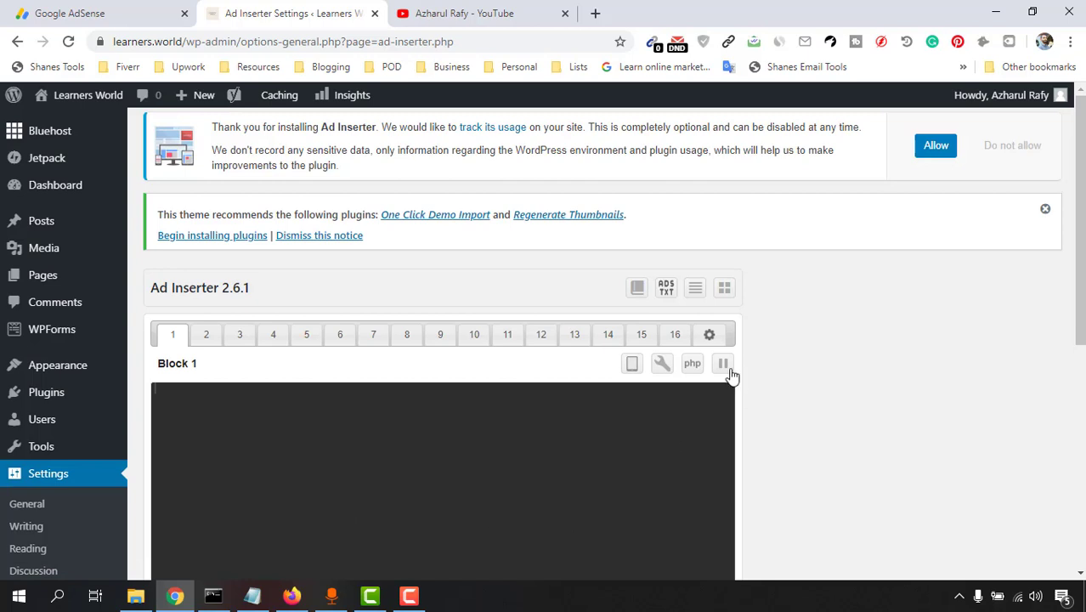
{"action": "left_click", "coordinate": [708, 335]}
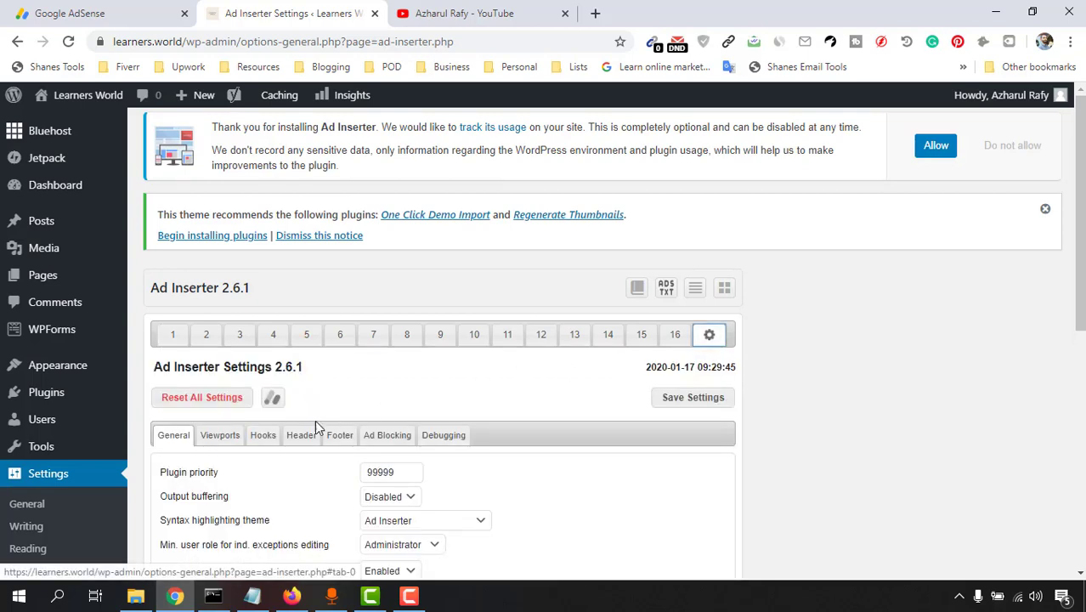
{"action": "left_click", "coordinate": [292, 440]}
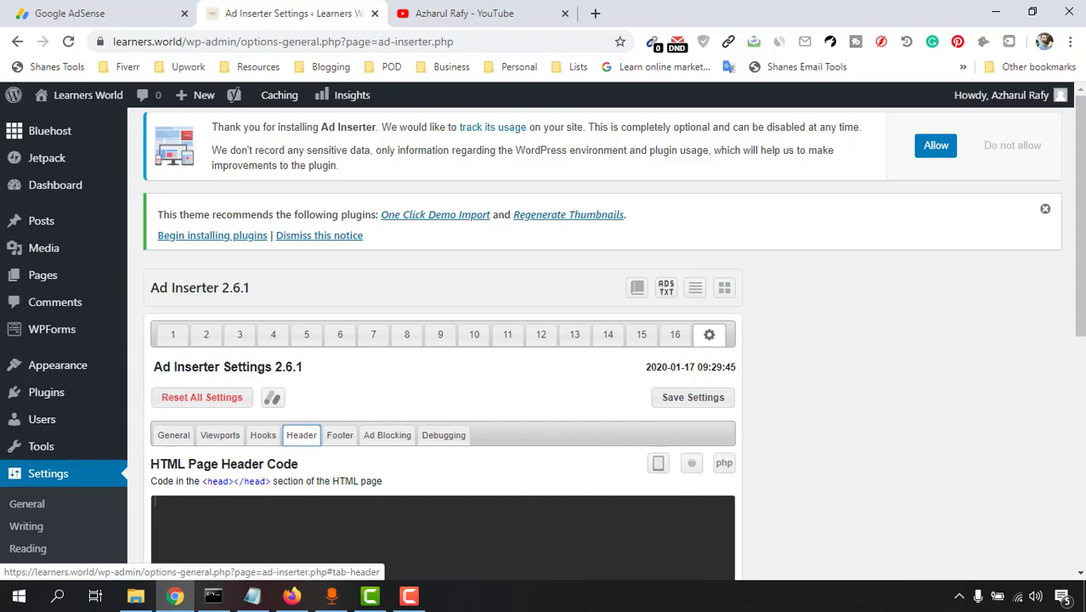
{"action": "scroll", "coordinate": [411, 416], "scroll_direction": "down", "scroll_amount": 3}
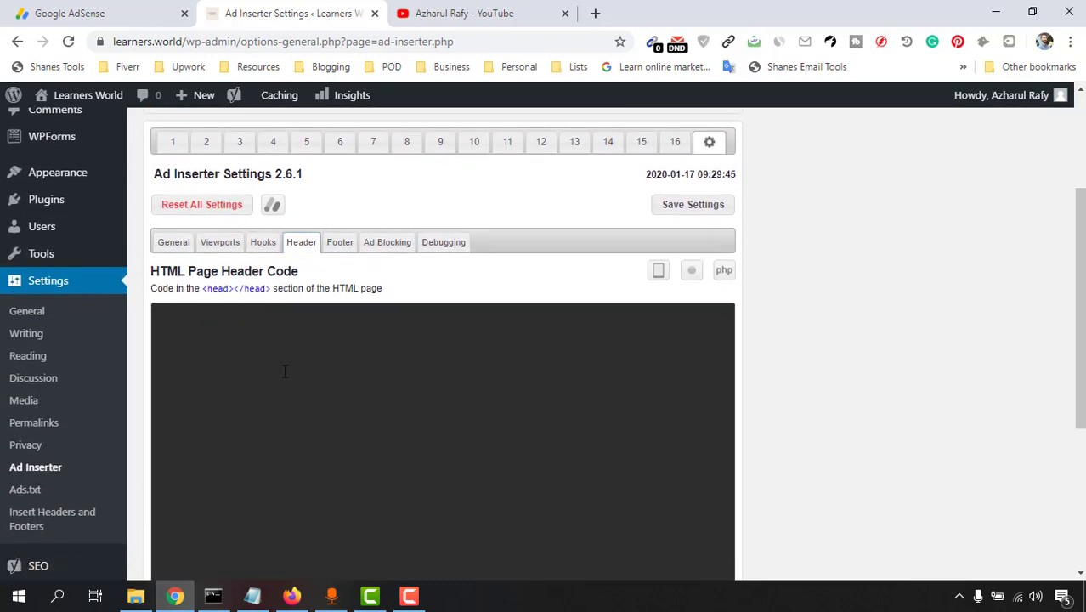
Step: Paste the copied AdSense auto-ads code into Ad Inserter's header code and save
{"action": "left_click", "coordinate": [68, 11]}
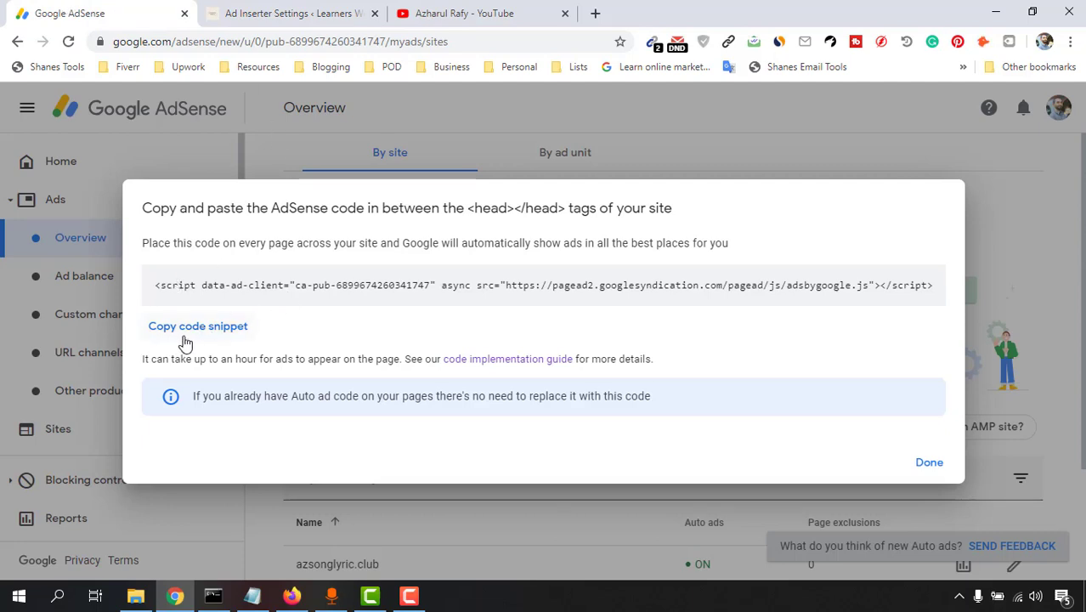
{"action": "left_click", "coordinate": [218, 337]}
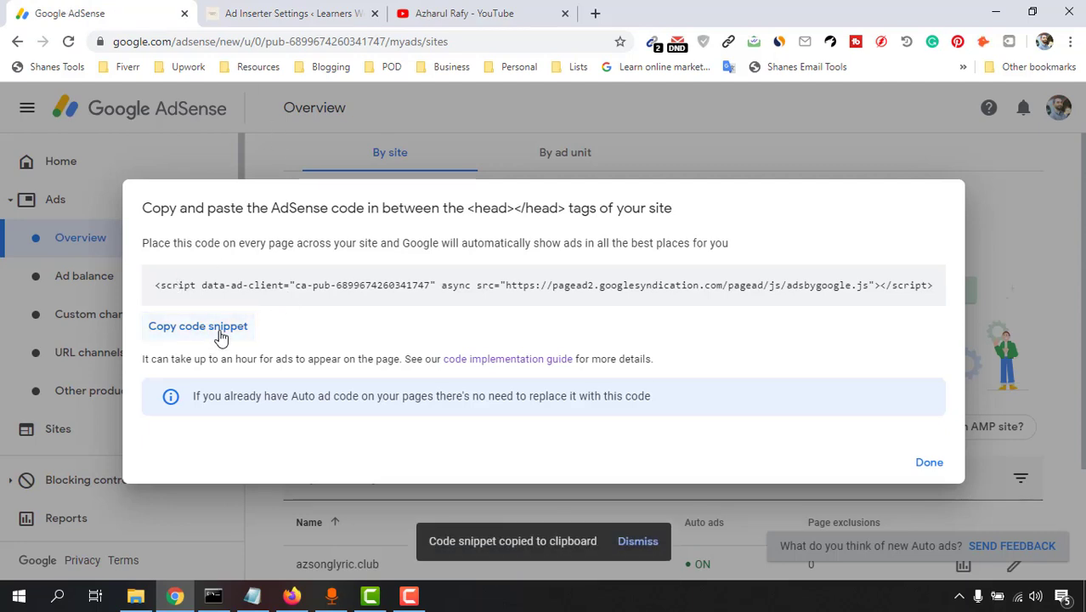
{"action": "left_click", "coordinate": [315, 10]}
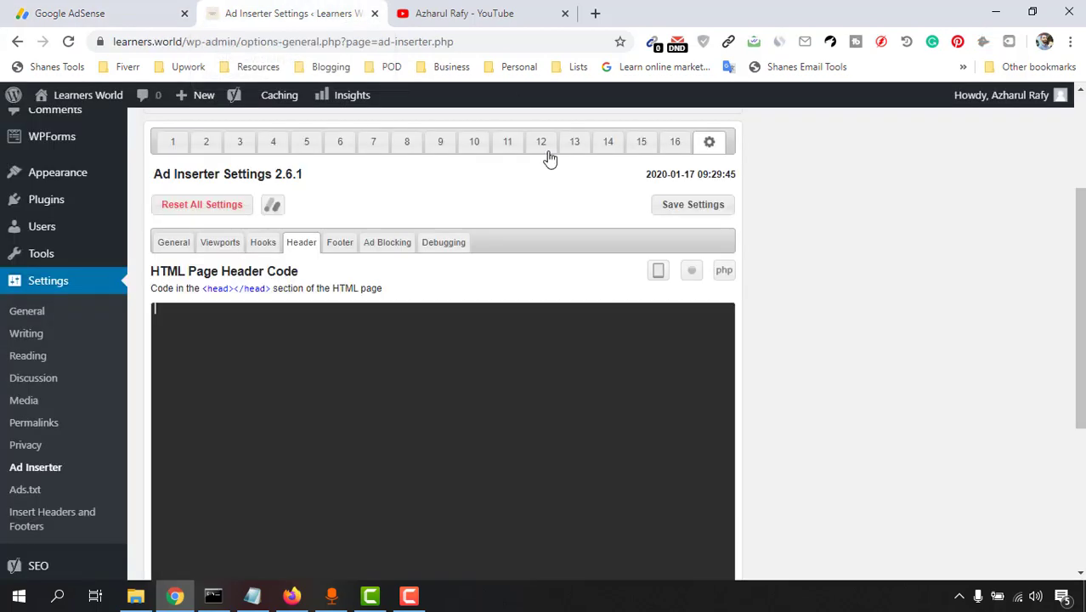
{"action": "right_click", "coordinate": [359, 325]}
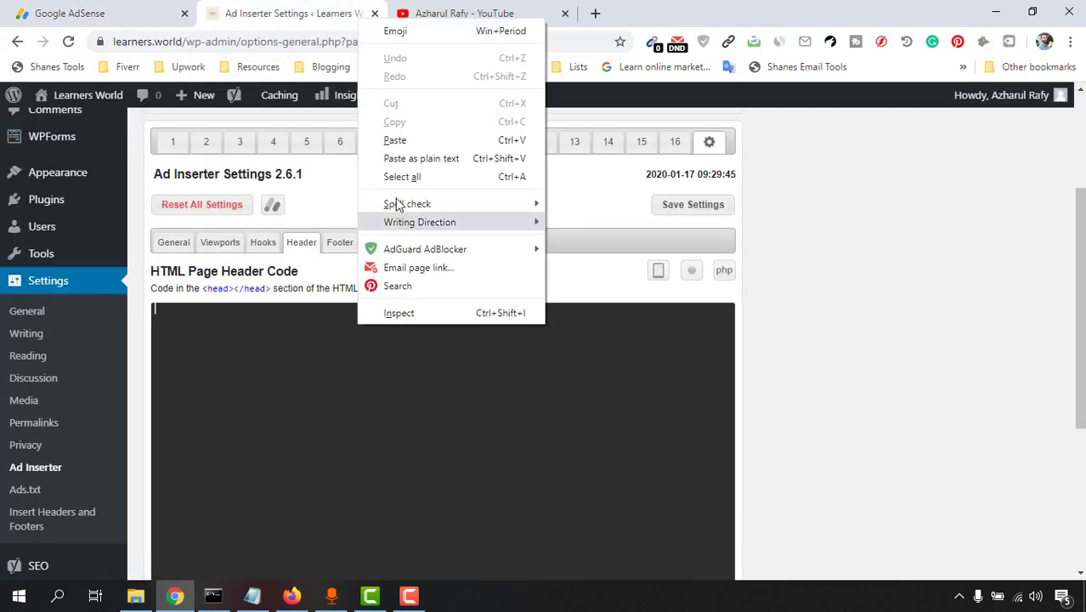
{"action": "left_click", "coordinate": [386, 138]}
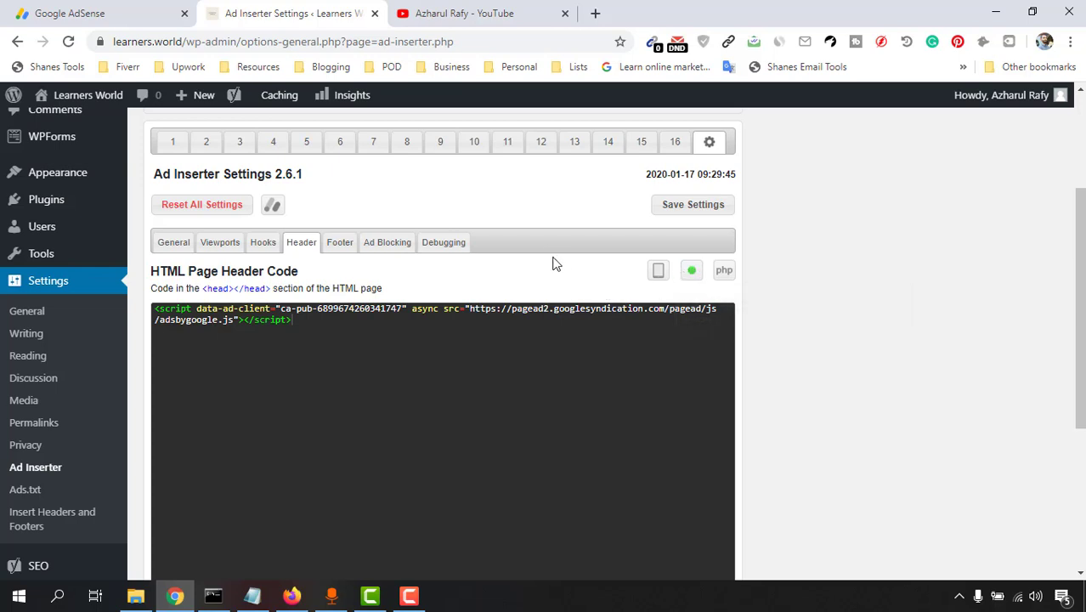
{"action": "left_click", "coordinate": [693, 207]}
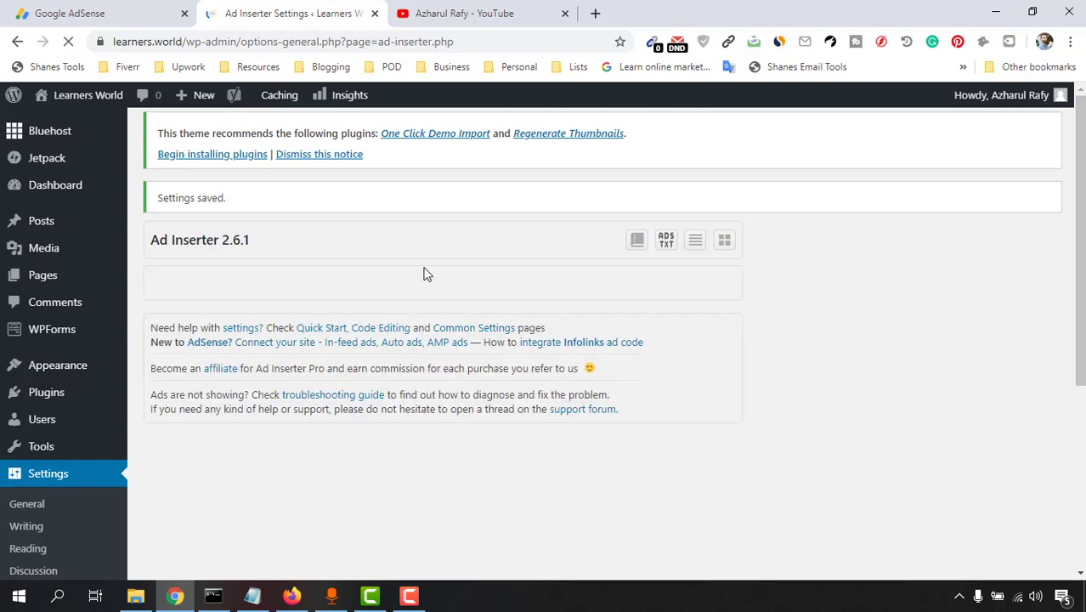
Step: Close the AdSense code dialog and edit ad settings for learners.world
{"action": "left_click", "coordinate": [106, 8]}
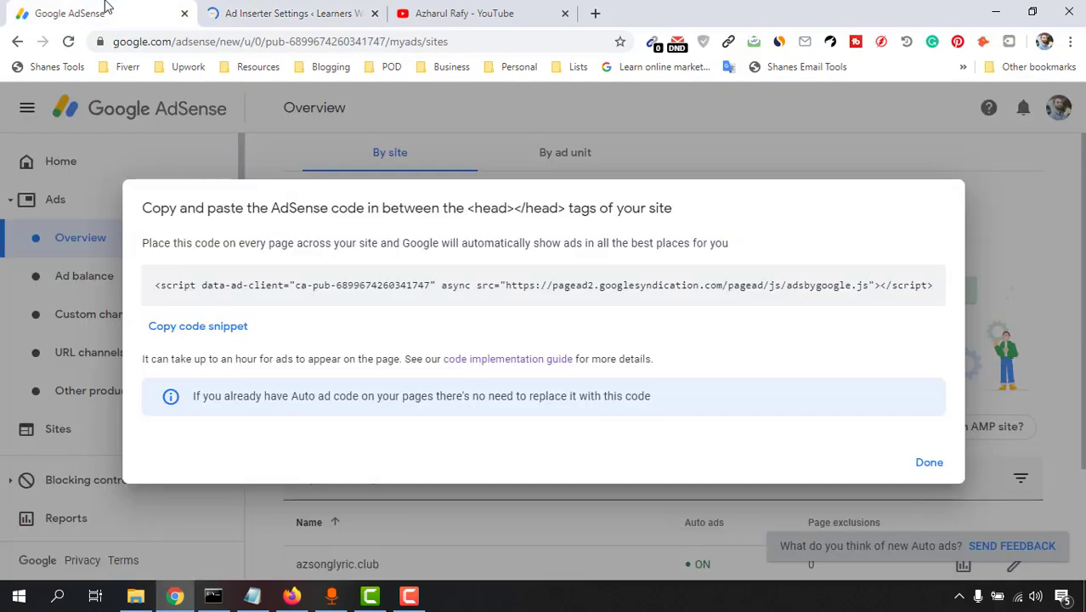
{"action": "left_click", "coordinate": [930, 467]}
{"action": "scroll", "coordinate": [1026, 393], "scroll_direction": "down", "scroll_amount": 2}
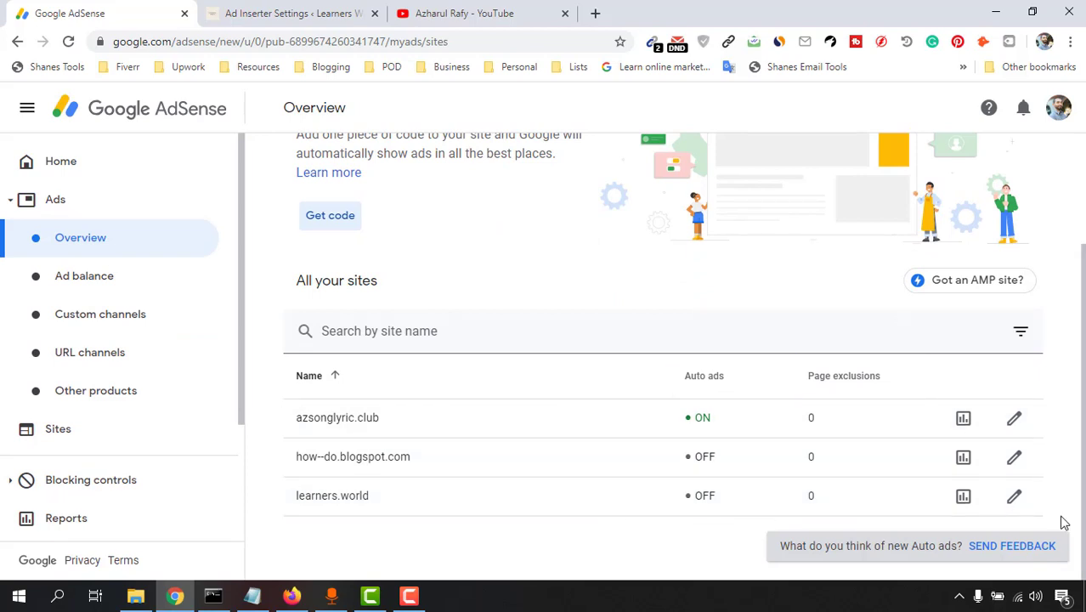
{"action": "left_click", "coordinate": [1014, 507]}
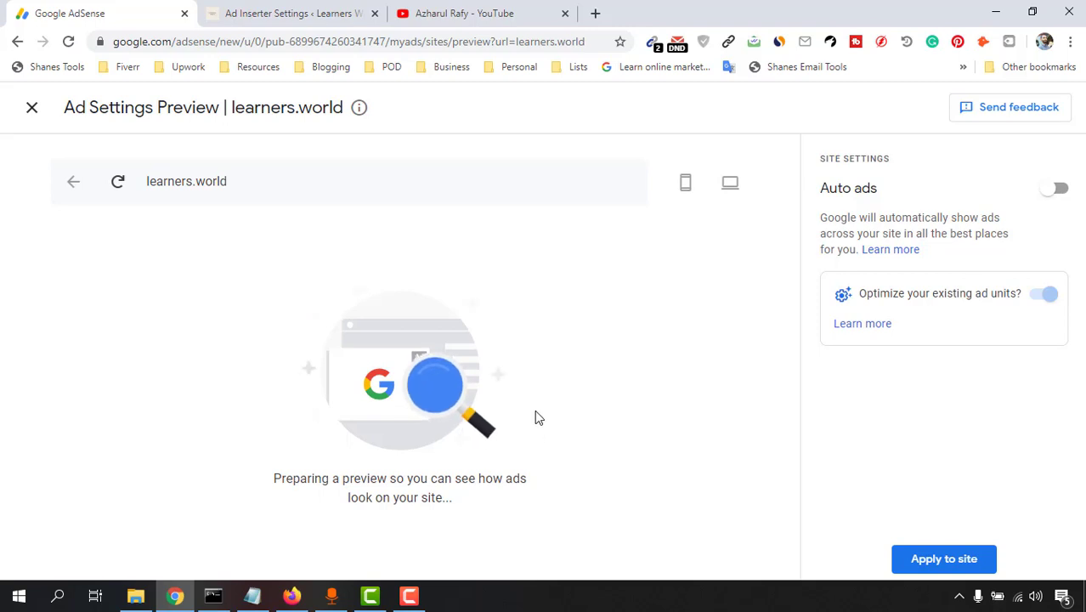
Step: Turn auto ads on for learners.world and enable Matched content ads
{"action": "left_click", "coordinate": [1060, 194]}
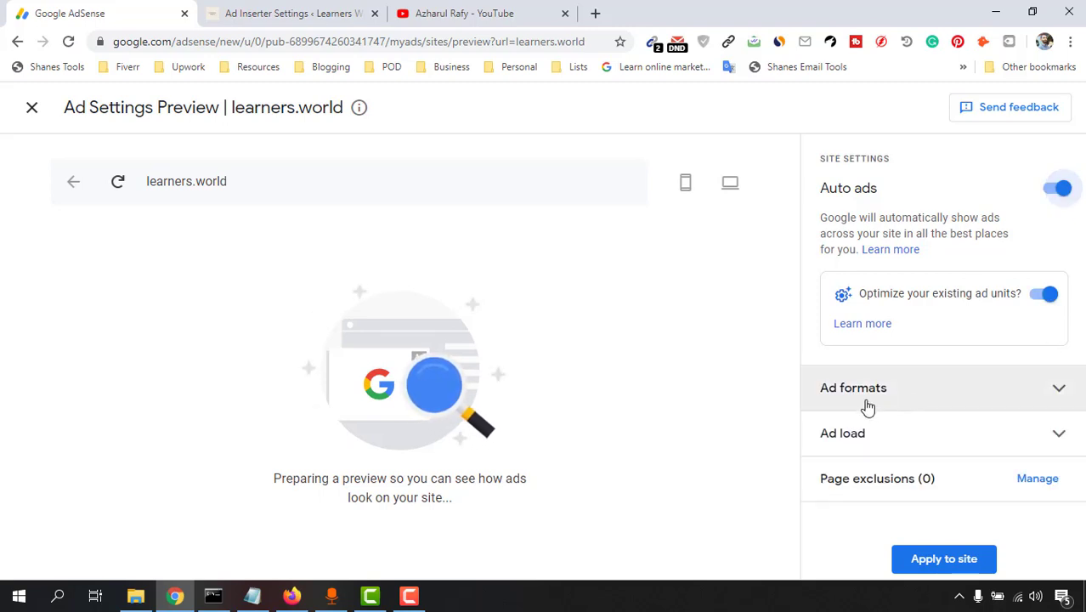
{"action": "left_click", "coordinate": [972, 389]}
{"action": "scroll", "coordinate": [975, 366], "scroll_direction": "down", "scroll_amount": 2}
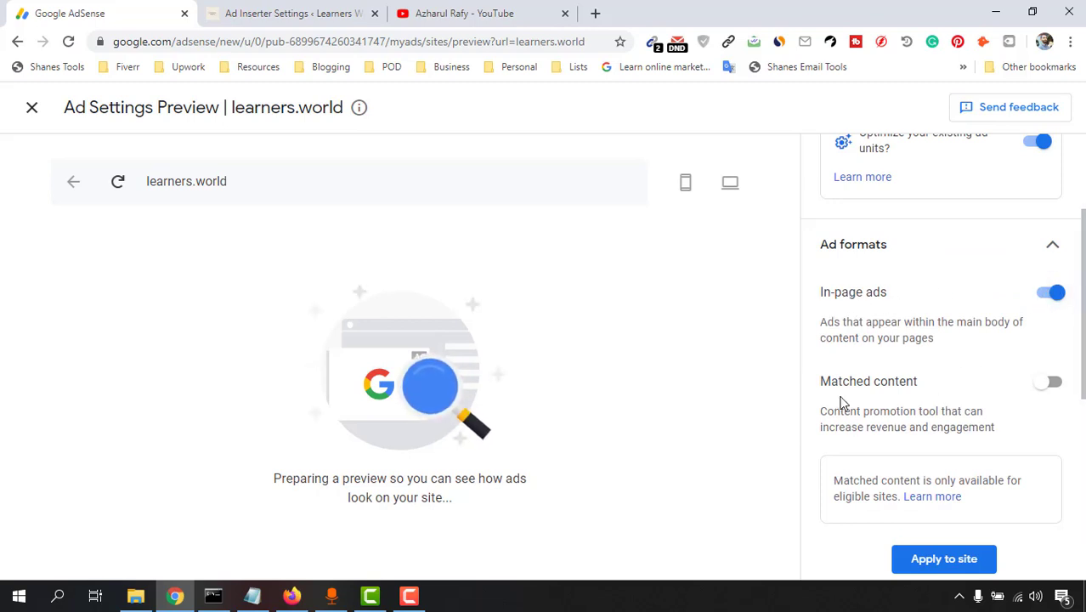
{"action": "left_click", "coordinate": [1054, 386]}
Step: Expand the Ad load section to review its slider
{"action": "scroll", "coordinate": [927, 357], "scroll_direction": "down", "scroll_amount": 2}
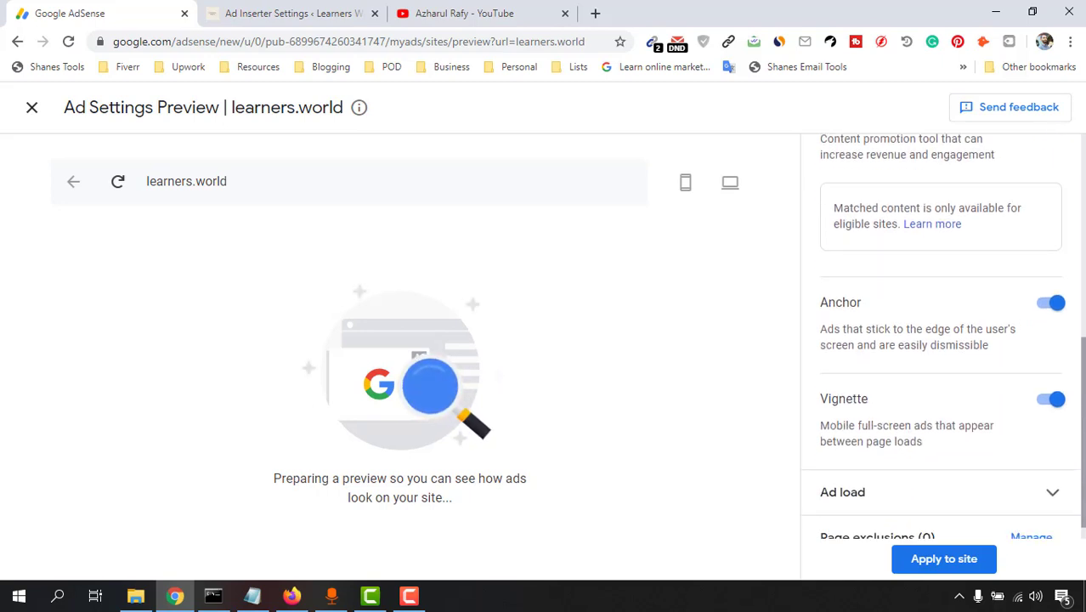
{"action": "scroll", "coordinate": [1001, 308], "scroll_direction": "down", "scroll_amount": 1}
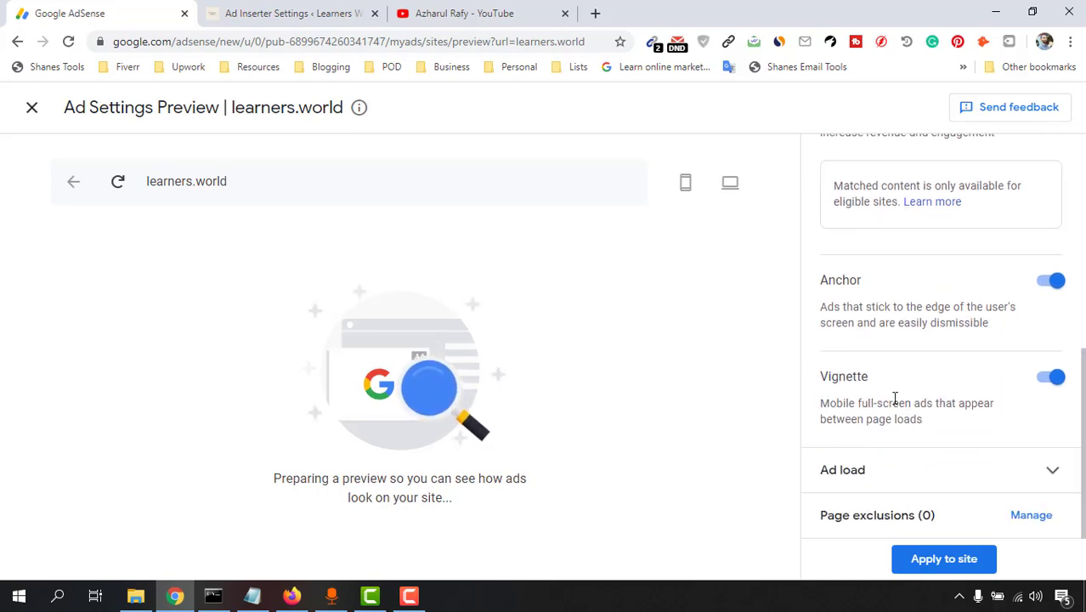
{"action": "left_click", "coordinate": [876, 480]}
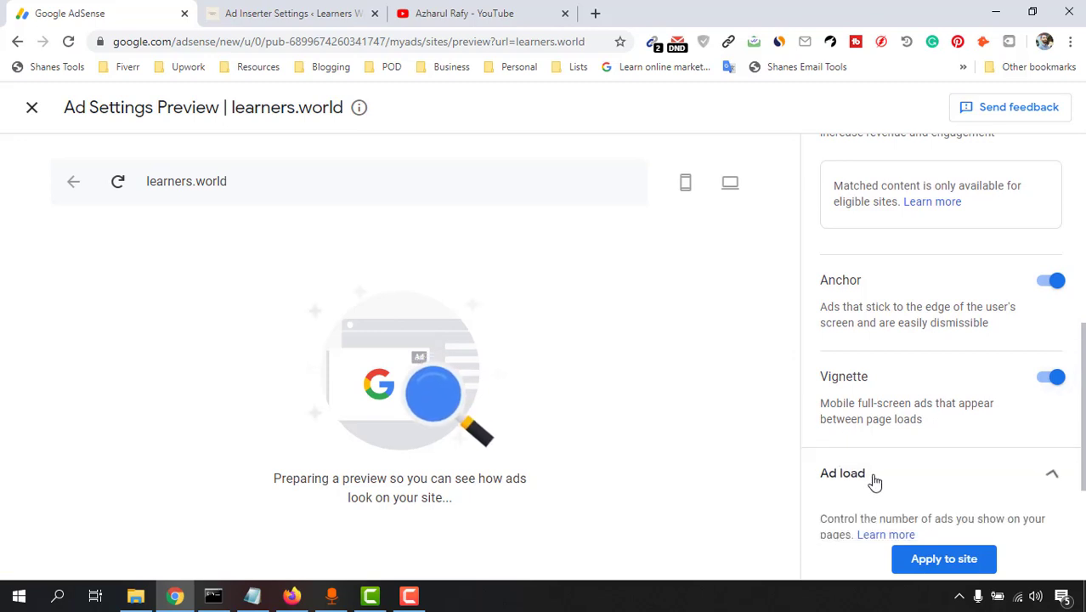
{"action": "scroll", "coordinate": [888, 463], "scroll_direction": "down", "scroll_amount": 2}
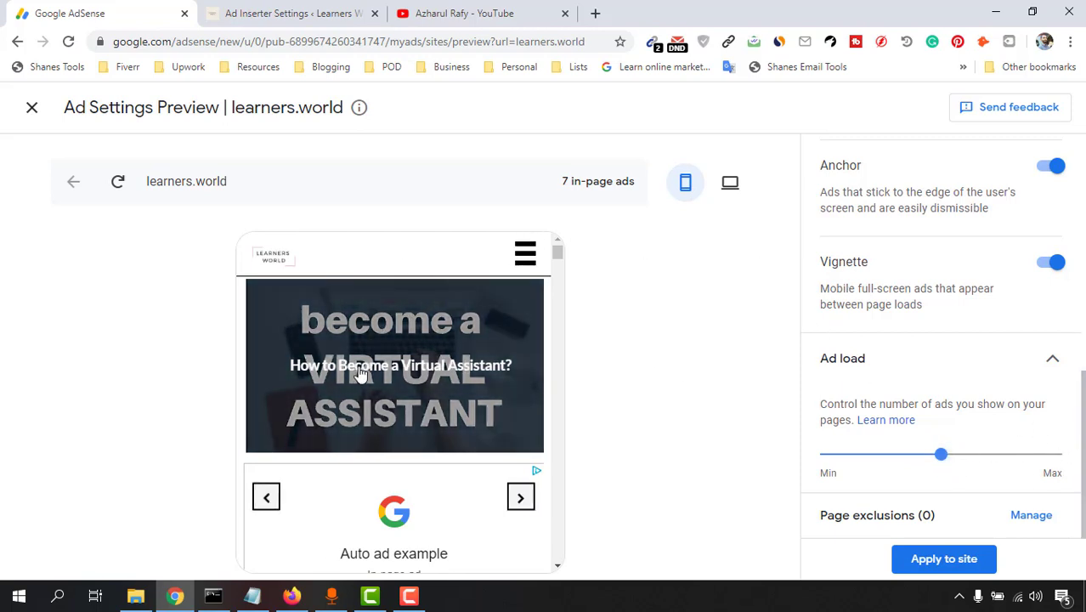
{"action": "left_click", "coordinate": [676, 197]}
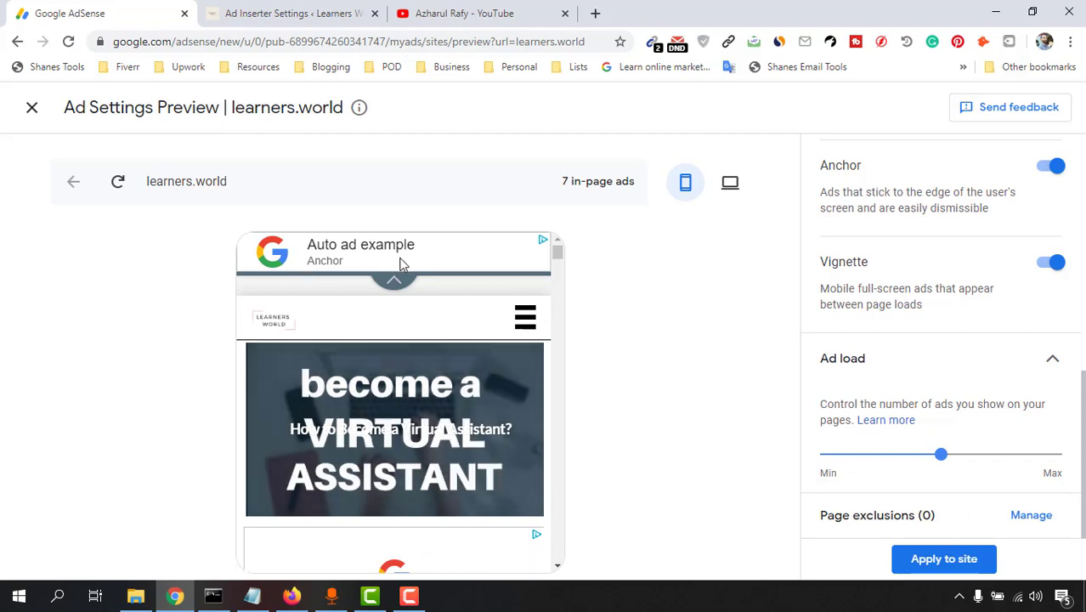
{"action": "scroll", "coordinate": [375, 450], "scroll_direction": "down", "scroll_amount": 3}
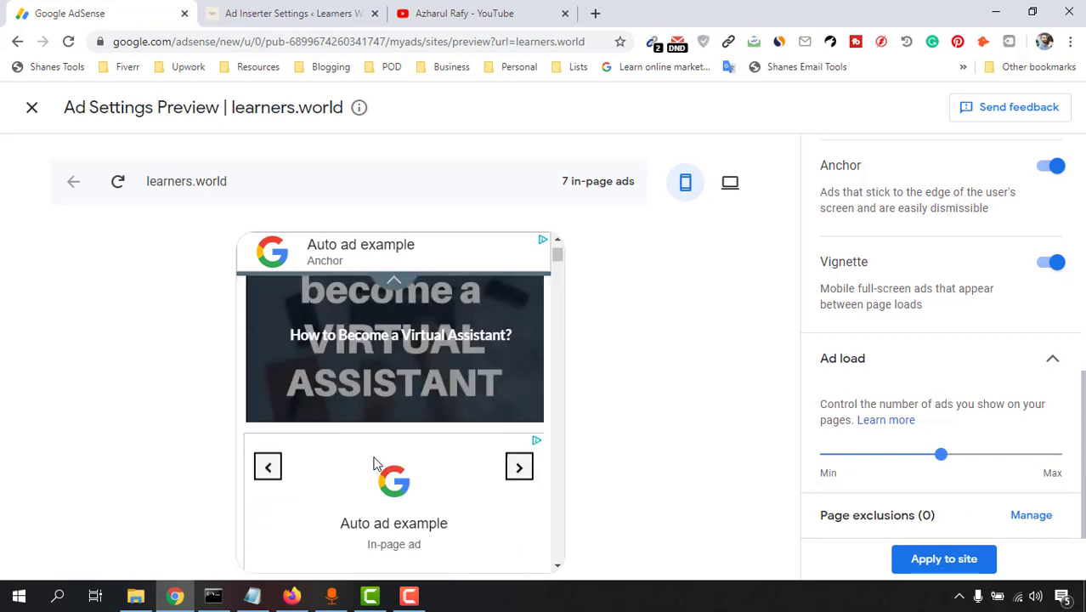
{"action": "scroll", "coordinate": [407, 396], "scroll_direction": "up", "scroll_amount": 3}
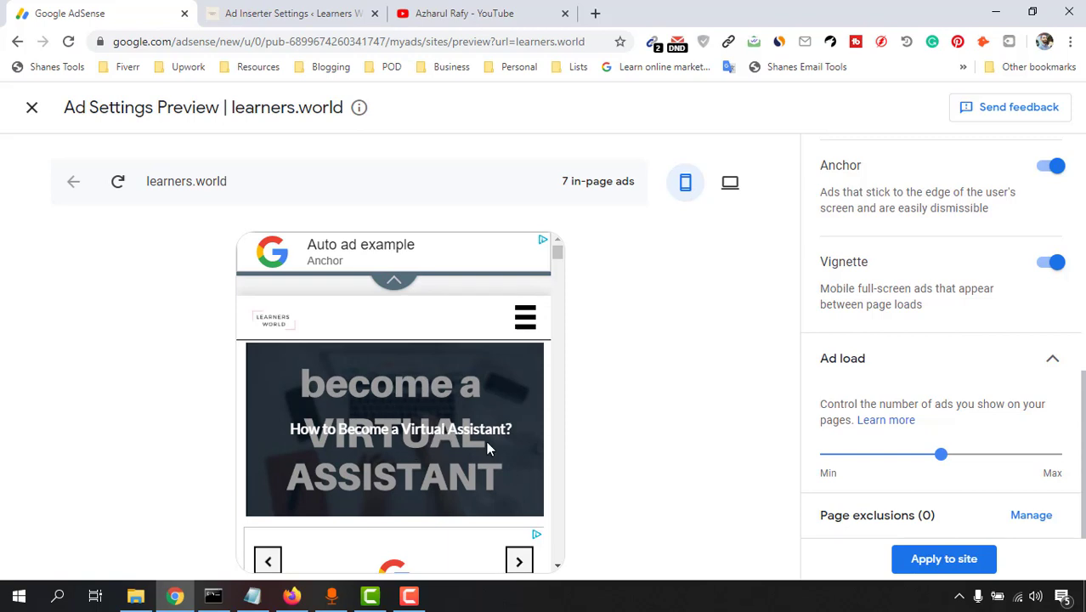
{"action": "scroll", "coordinate": [474, 425], "scroll_direction": "down", "scroll_amount": 3}
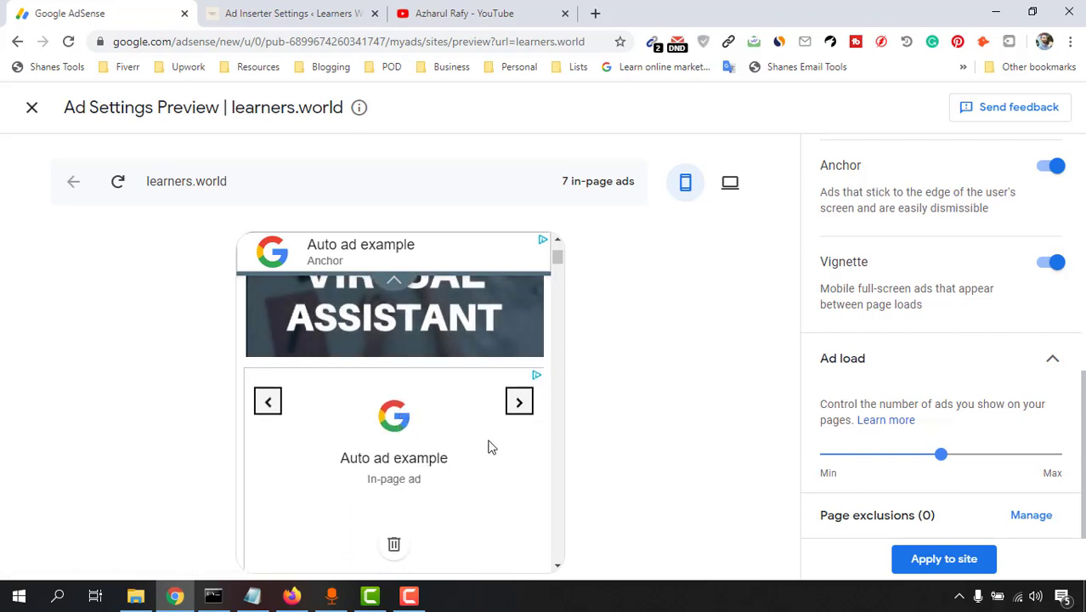
{"action": "scroll", "coordinate": [445, 491], "scroll_direction": "down", "scroll_amount": 2}
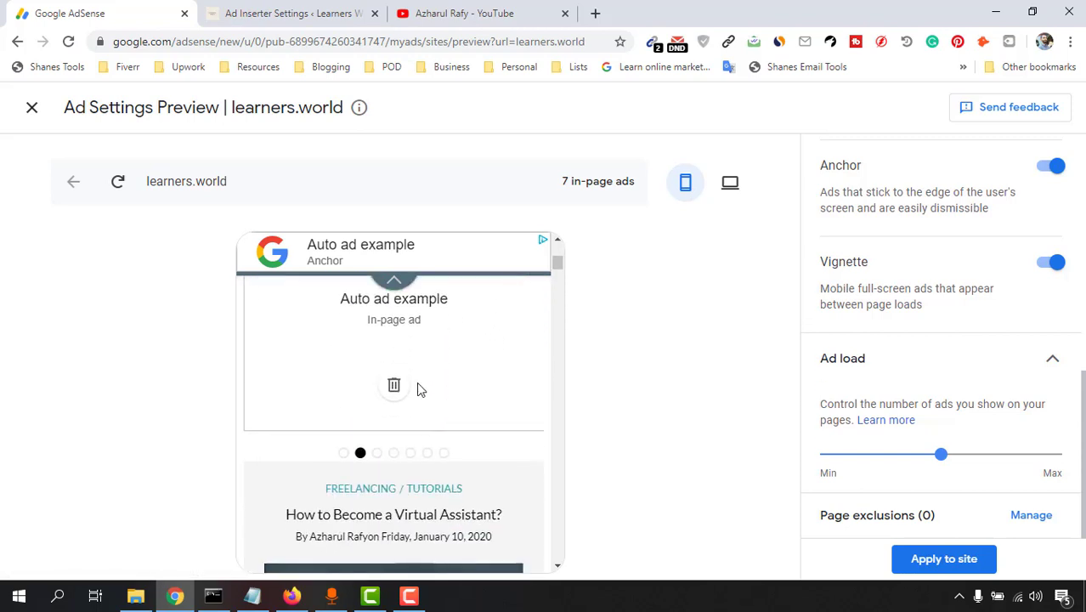
{"action": "scroll", "coordinate": [417, 387], "scroll_direction": "up", "scroll_amount": 2}
{"action": "scroll", "coordinate": [443, 400], "scroll_direction": "down", "scroll_amount": 1}
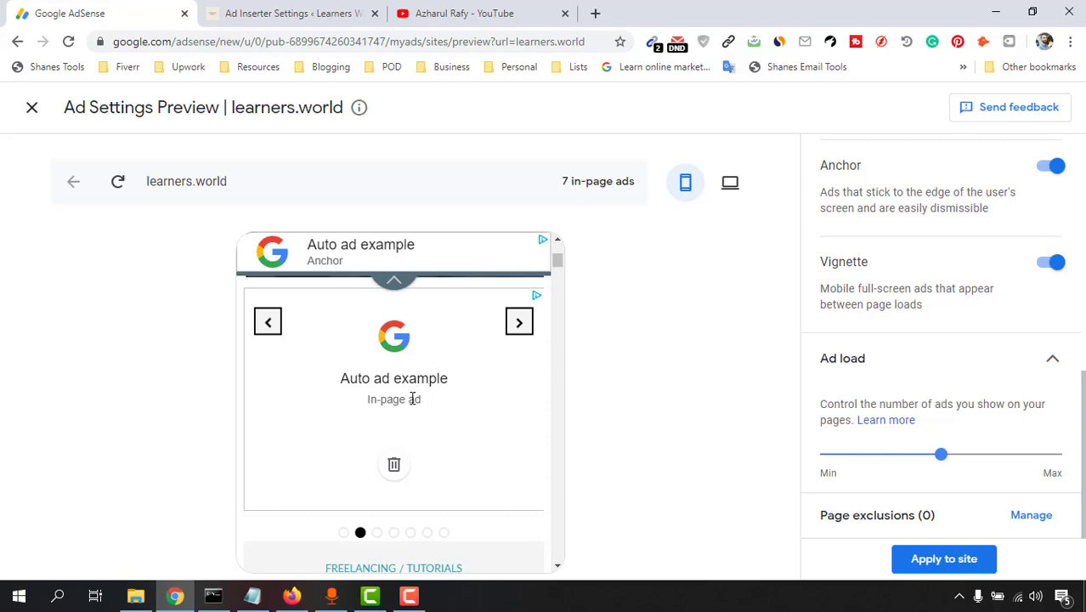
{"action": "scroll", "coordinate": [412, 395], "scroll_direction": "down", "scroll_amount": 2}
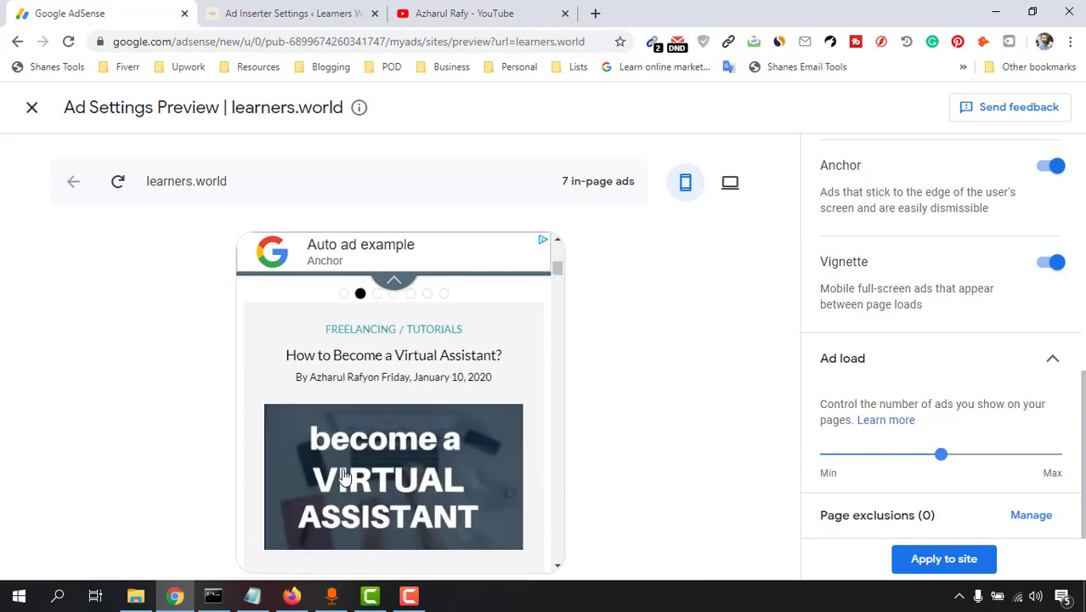
{"action": "scroll", "coordinate": [417, 397], "scroll_direction": "down", "scroll_amount": 2}
{"action": "scroll", "coordinate": [425, 397], "scroll_direction": "down", "scroll_amount": 2}
{"action": "scroll", "coordinate": [433, 399], "scroll_direction": "down", "scroll_amount": 2}
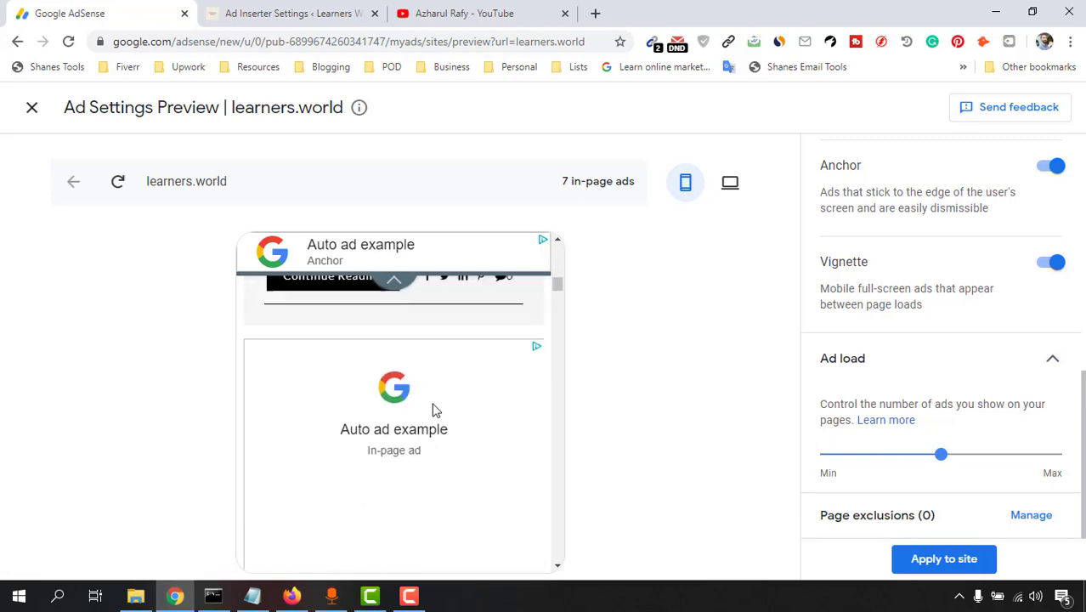
{"action": "scroll", "coordinate": [436, 412], "scroll_direction": "up", "scroll_amount": 3}
{"action": "scroll", "coordinate": [400, 432], "scroll_direction": "up", "scroll_amount": 2}
{"action": "scroll", "coordinate": [388, 417], "scroll_direction": "up", "scroll_amount": 1}
{"action": "scroll", "coordinate": [409, 425], "scroll_direction": "down", "scroll_amount": 3}
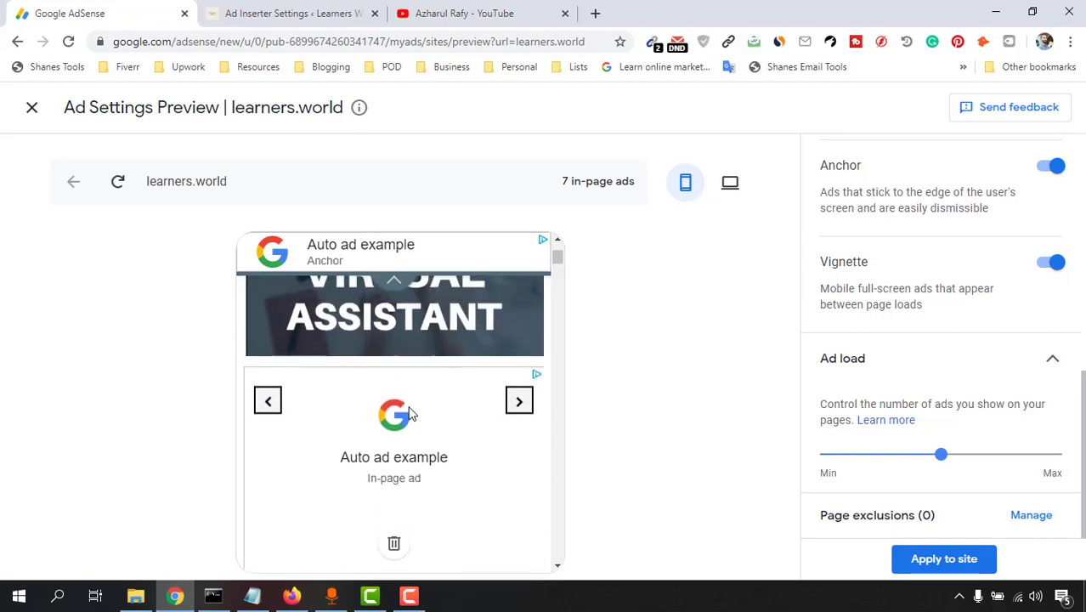
{"action": "scroll", "coordinate": [425, 434], "scroll_direction": "down", "scroll_amount": 2}
{"action": "scroll", "coordinate": [436, 403], "scroll_direction": "up", "scroll_amount": 2}
{"action": "scroll", "coordinate": [435, 399], "scroll_direction": "down", "scroll_amount": 3}
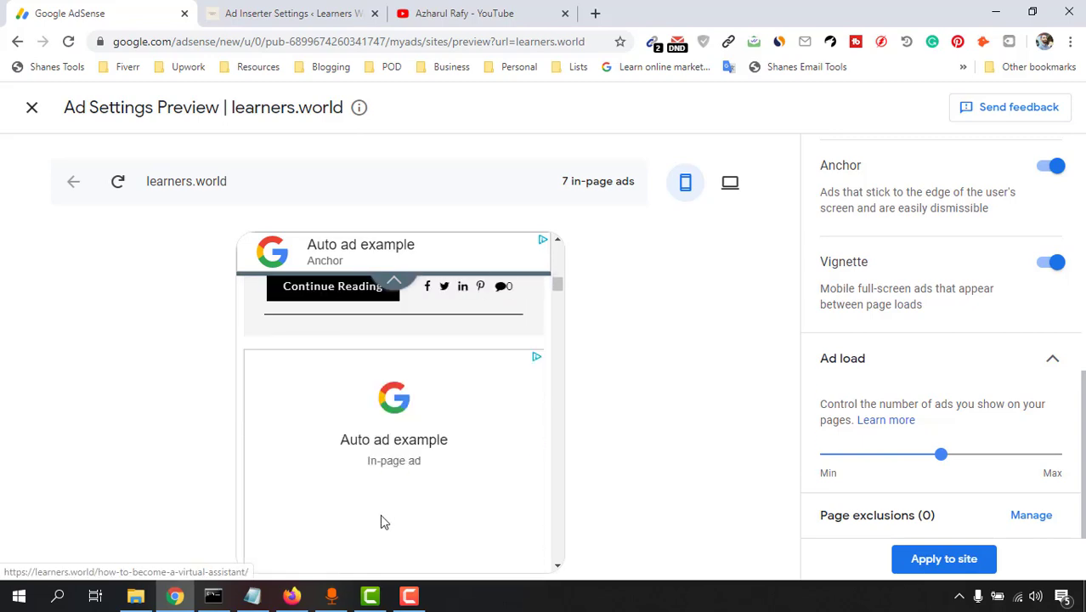
{"action": "scroll", "coordinate": [444, 446], "scroll_direction": "down", "scroll_amount": 2}
{"action": "scroll", "coordinate": [442, 449], "scroll_direction": "down", "scroll_amount": 3}
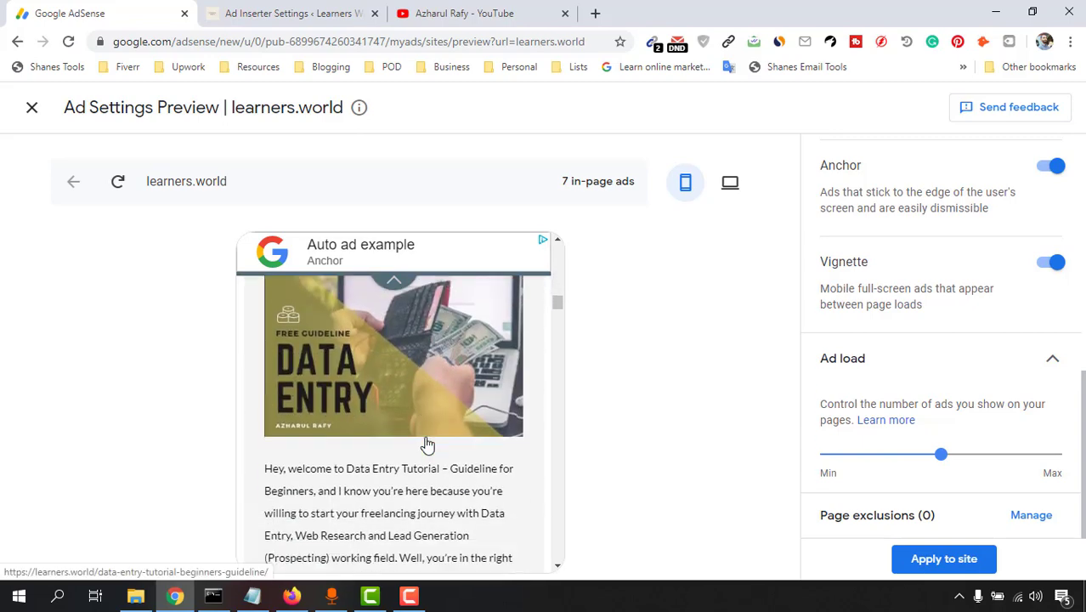
{"action": "scroll", "coordinate": [427, 444], "scroll_direction": "down", "scroll_amount": 2}
{"action": "scroll", "coordinate": [427, 444], "scroll_direction": "down", "scroll_amount": 3}
{"action": "scroll", "coordinate": [420, 435], "scroll_direction": "down", "scroll_amount": 1}
{"action": "scroll", "coordinate": [419, 432], "scroll_direction": "down", "scroll_amount": 3}
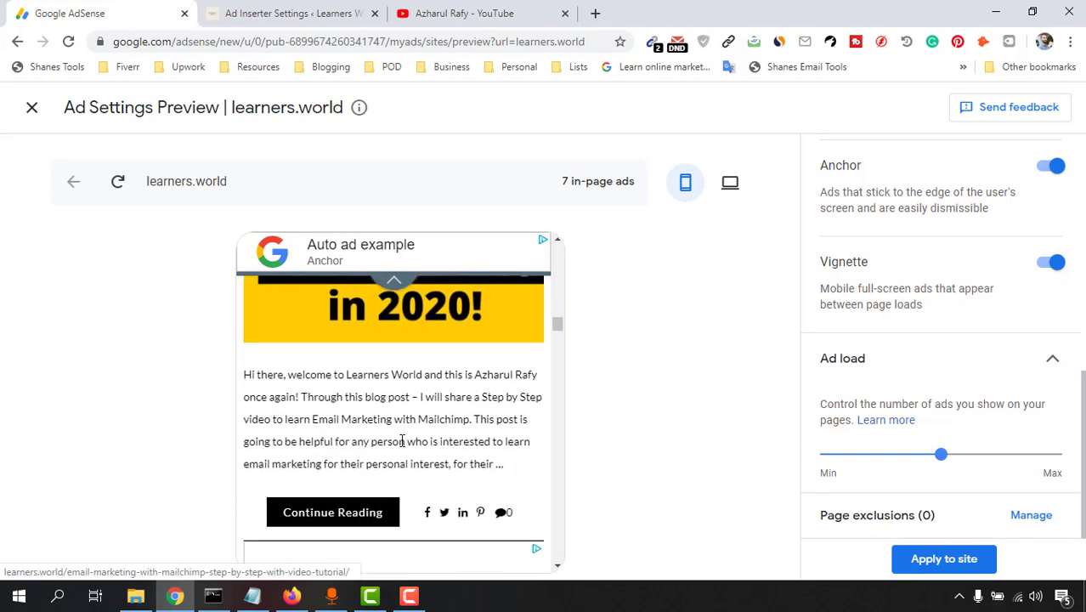
{"action": "scroll", "coordinate": [416, 451], "scroll_direction": "down", "scroll_amount": 3}
{"action": "scroll", "coordinate": [416, 459], "scroll_direction": "down", "scroll_amount": 1}
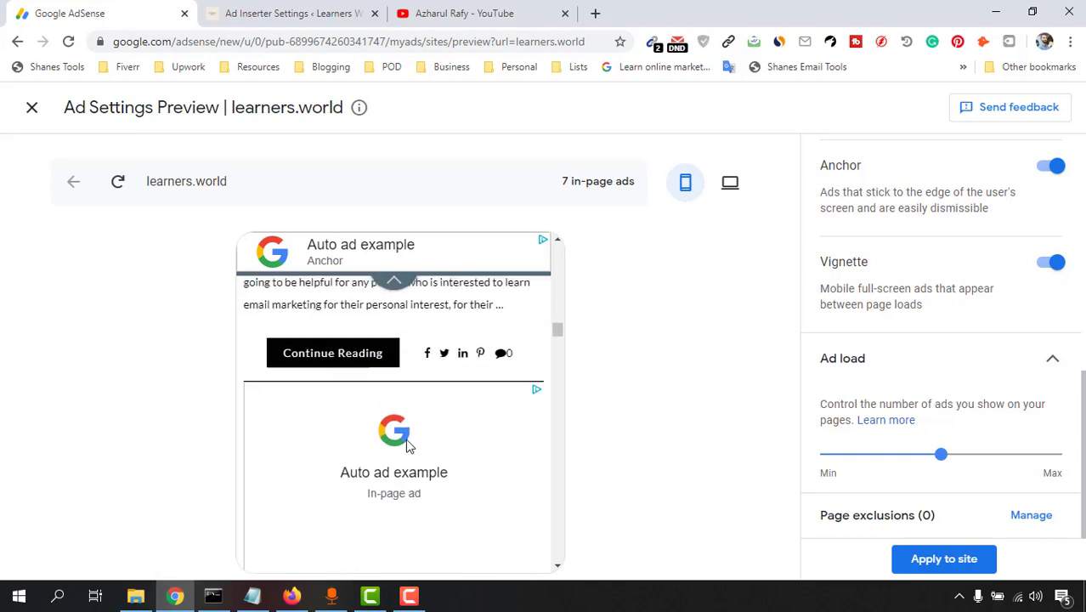
{"action": "scroll", "coordinate": [435, 465], "scroll_direction": "down", "scroll_amount": 3}
{"action": "scroll", "coordinate": [366, 463], "scroll_direction": "down", "scroll_amount": 2}
{"action": "scroll", "coordinate": [366, 463], "scroll_direction": "down", "scroll_amount": 3}
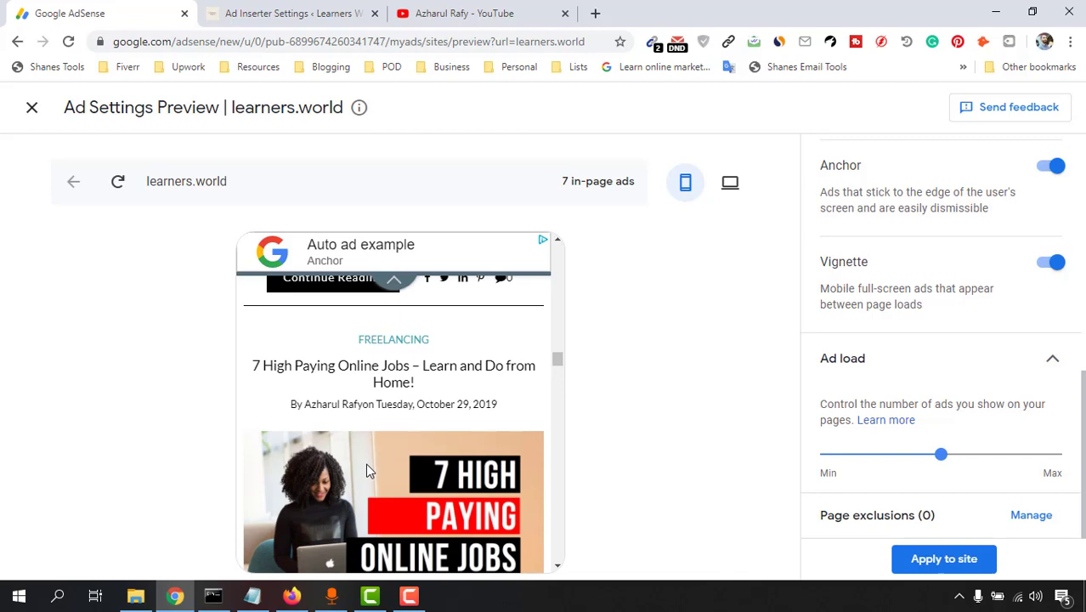
{"action": "scroll", "coordinate": [366, 464], "scroll_direction": "down", "scroll_amount": 2}
{"action": "scroll", "coordinate": [418, 459], "scroll_direction": "down", "scroll_amount": 3}
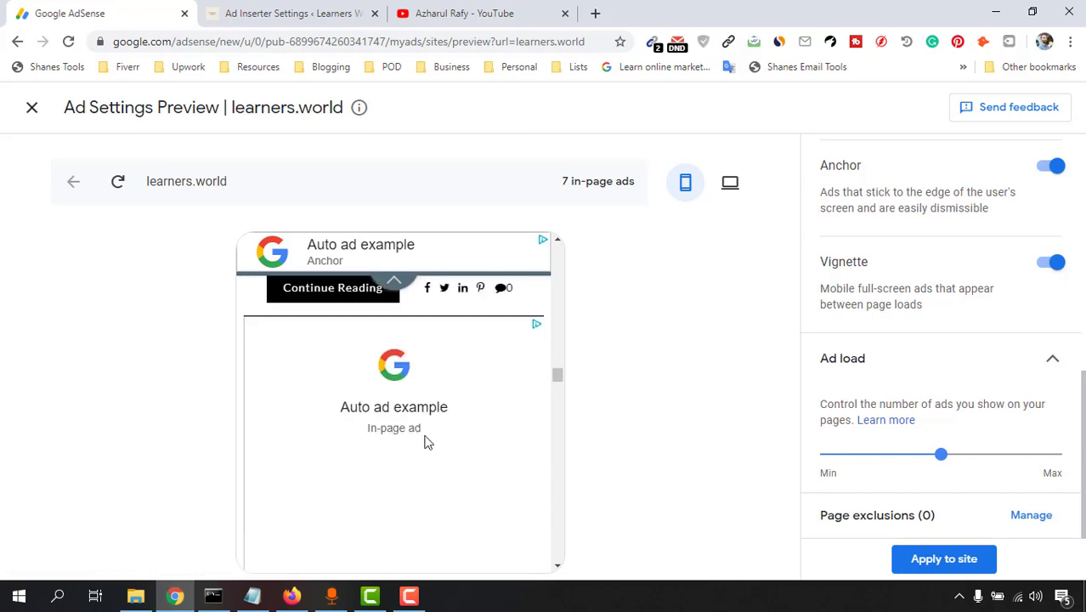
{"action": "left_click_drag", "start_coordinate": [558, 381], "coordinate": [565, 535]}
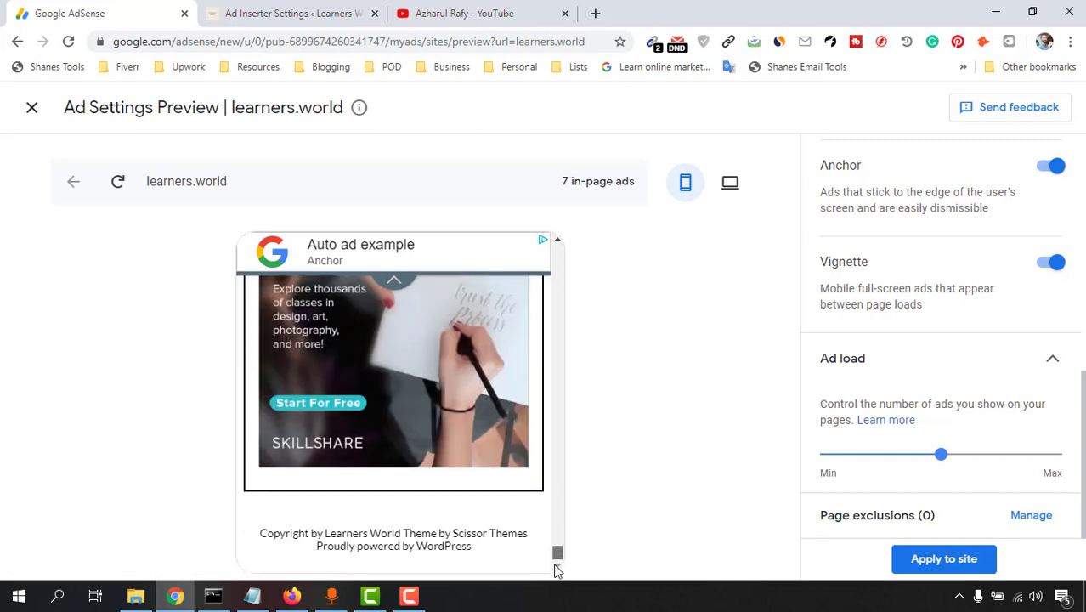
{"action": "scroll", "coordinate": [432, 434], "scroll_direction": "up", "scroll_amount": 1}
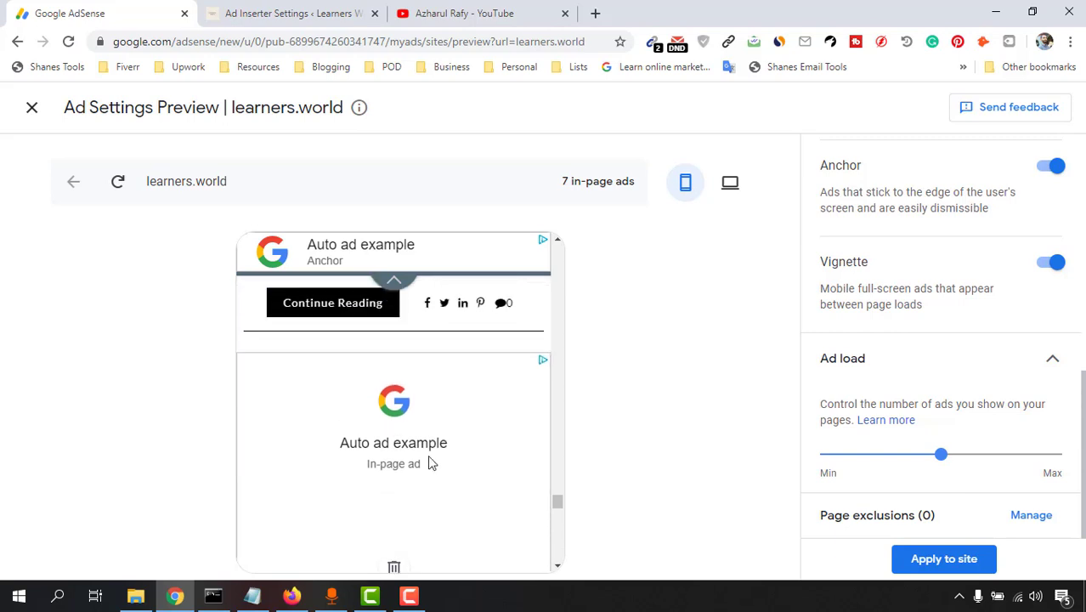
Step: Switch to the desktop preview and scroll through learners.world's auto ad placements
{"action": "left_click", "coordinate": [724, 202]}
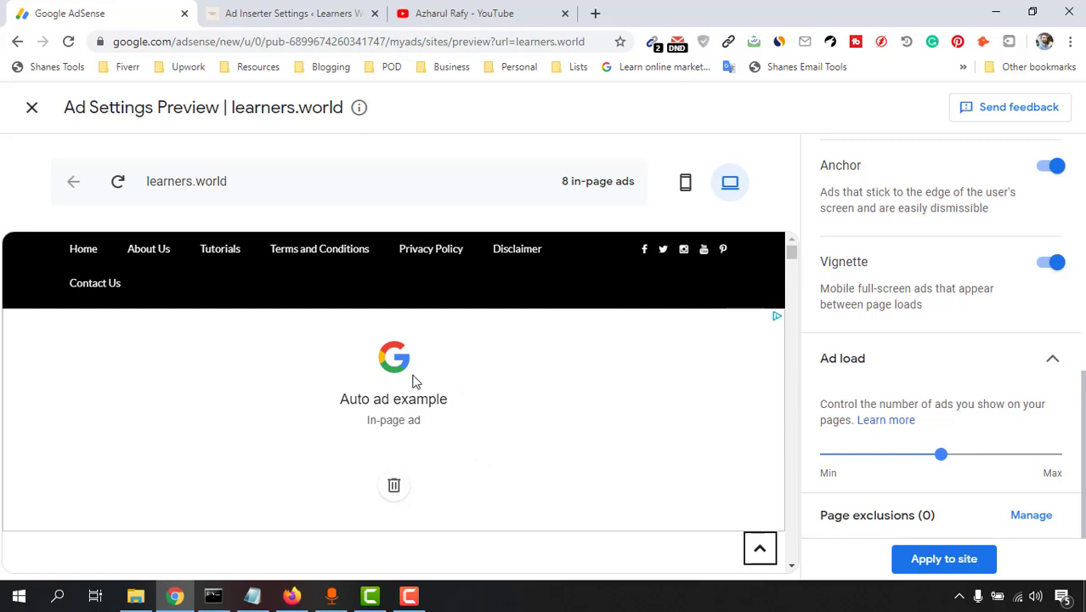
{"action": "scroll", "coordinate": [420, 463], "scroll_direction": "down", "scroll_amount": 3}
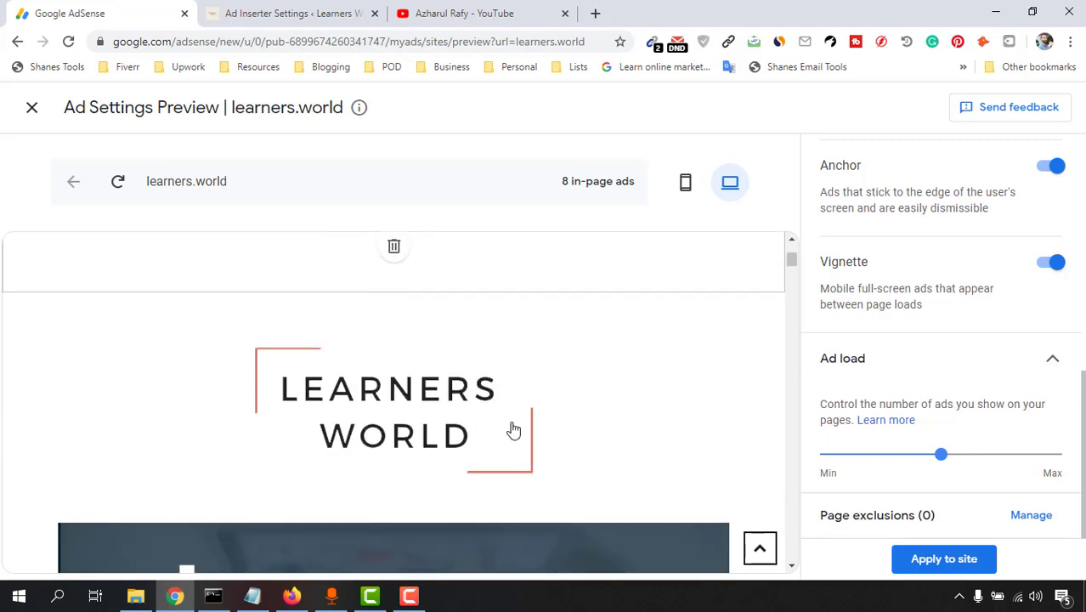
{"action": "scroll", "coordinate": [509, 431], "scroll_direction": "up", "scroll_amount": 3}
{"action": "scroll", "coordinate": [340, 434], "scroll_direction": "down", "scroll_amount": 3}
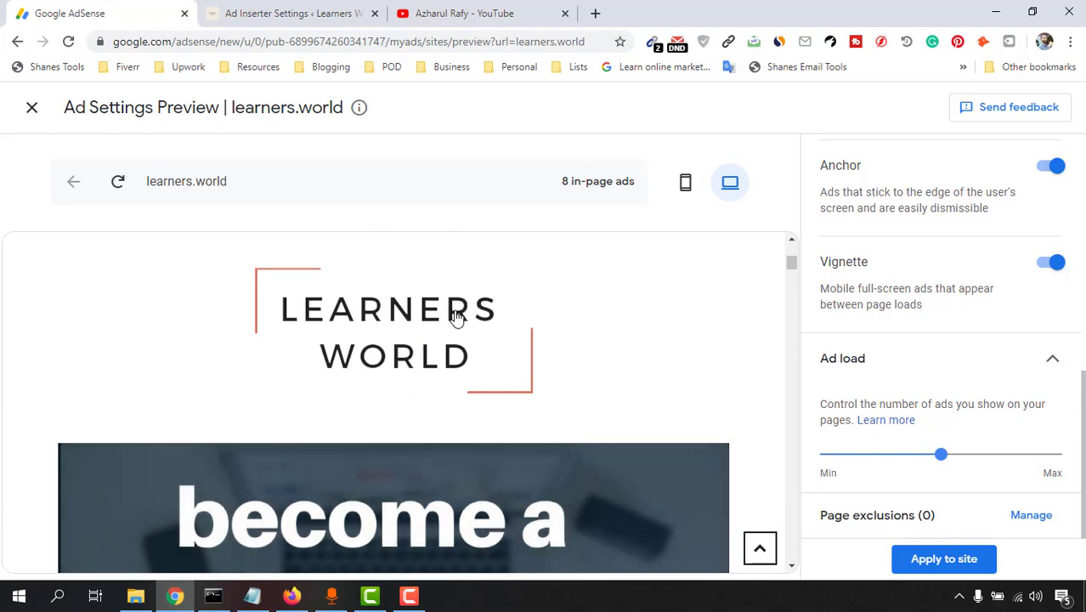
{"action": "scroll", "coordinate": [425, 362], "scroll_direction": "up", "scroll_amount": 1}
{"action": "scroll", "coordinate": [378, 428], "scroll_direction": "up", "scroll_amount": 1}
{"action": "scroll", "coordinate": [413, 497], "scroll_direction": "up", "scroll_amount": 2}
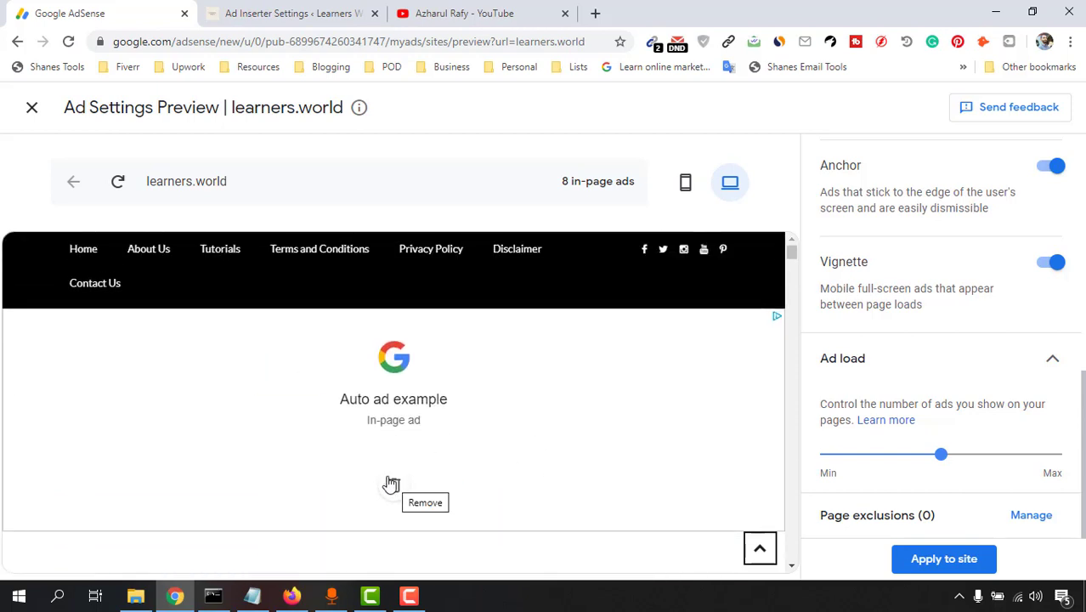
{"action": "scroll", "coordinate": [552, 377], "scroll_direction": "down", "scroll_amount": 3}
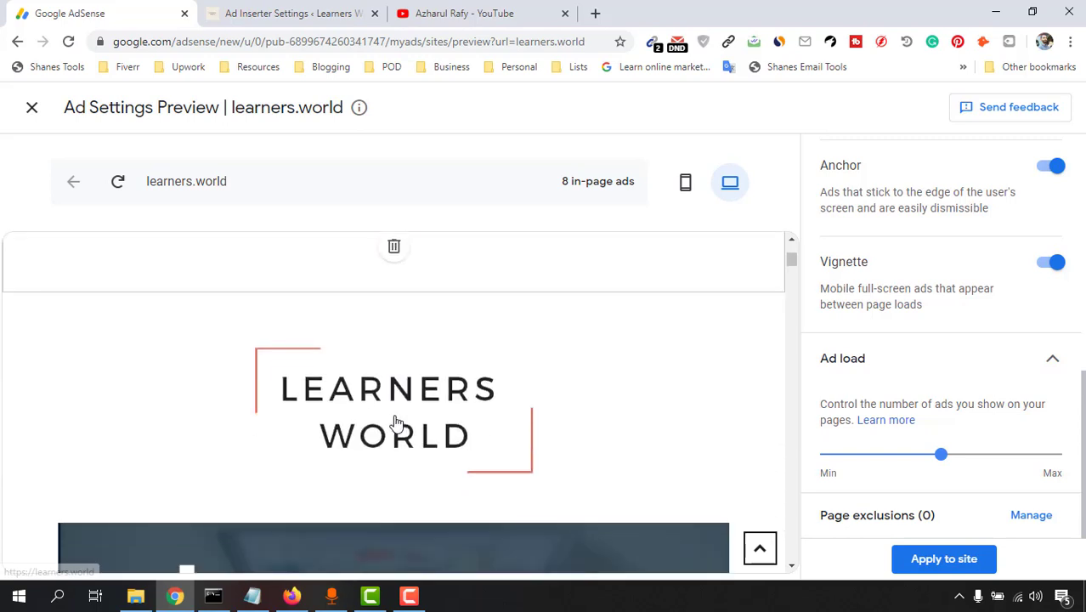
{"action": "scroll", "coordinate": [575, 413], "scroll_direction": "down", "scroll_amount": 2}
{"action": "scroll", "coordinate": [582, 435], "scroll_direction": "down", "scroll_amount": 3}
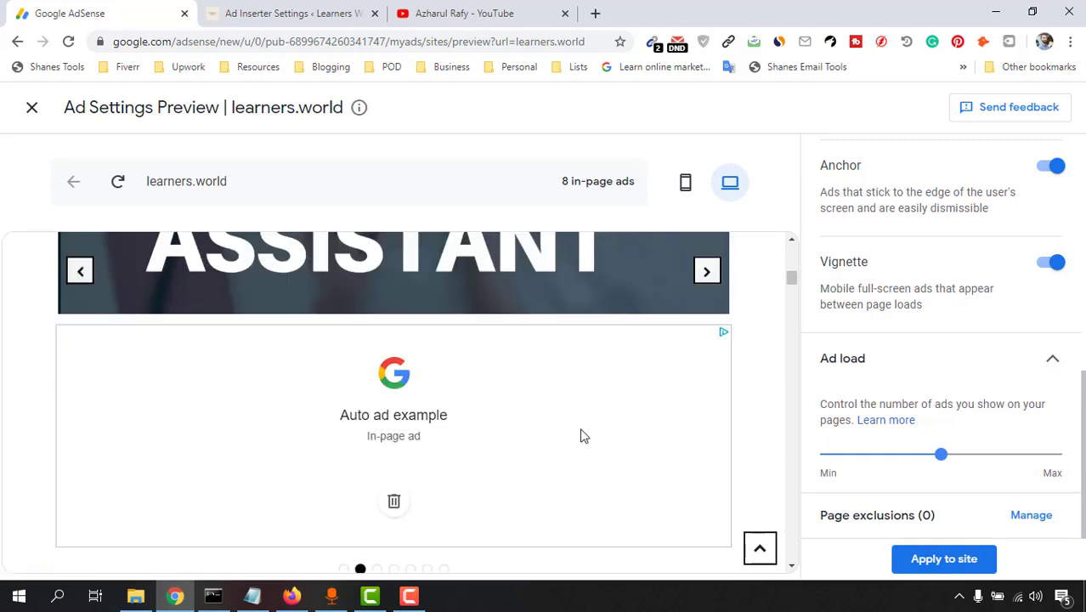
{"action": "scroll", "coordinate": [398, 404], "scroll_direction": "up", "scroll_amount": 3}
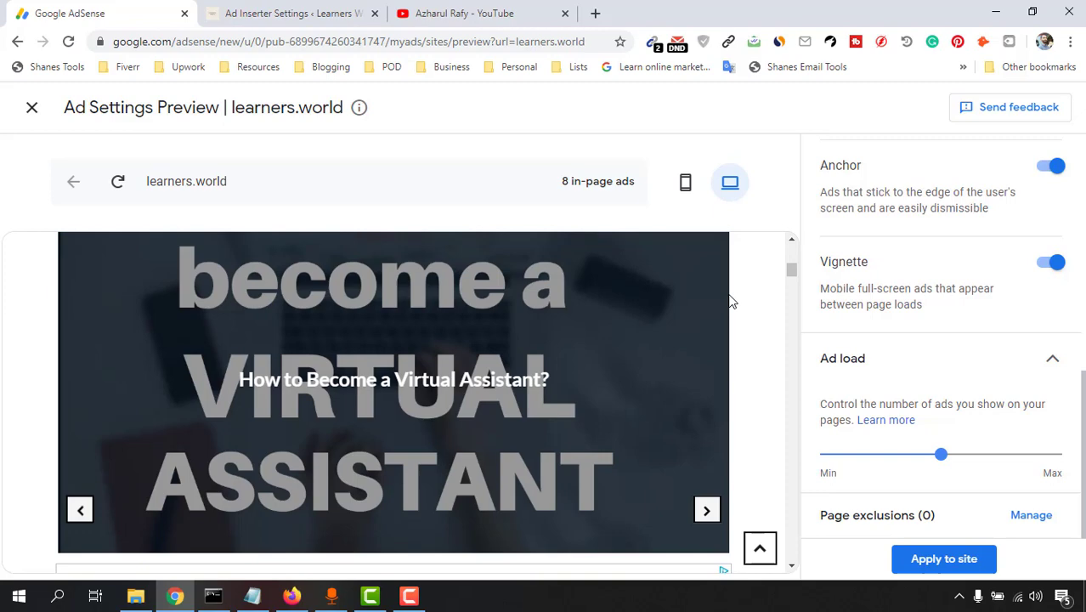
{"action": "scroll", "coordinate": [412, 362], "scroll_direction": "up", "scroll_amount": 1}
{"action": "scroll", "coordinate": [629, 362], "scroll_direction": "down", "scroll_amount": 3}
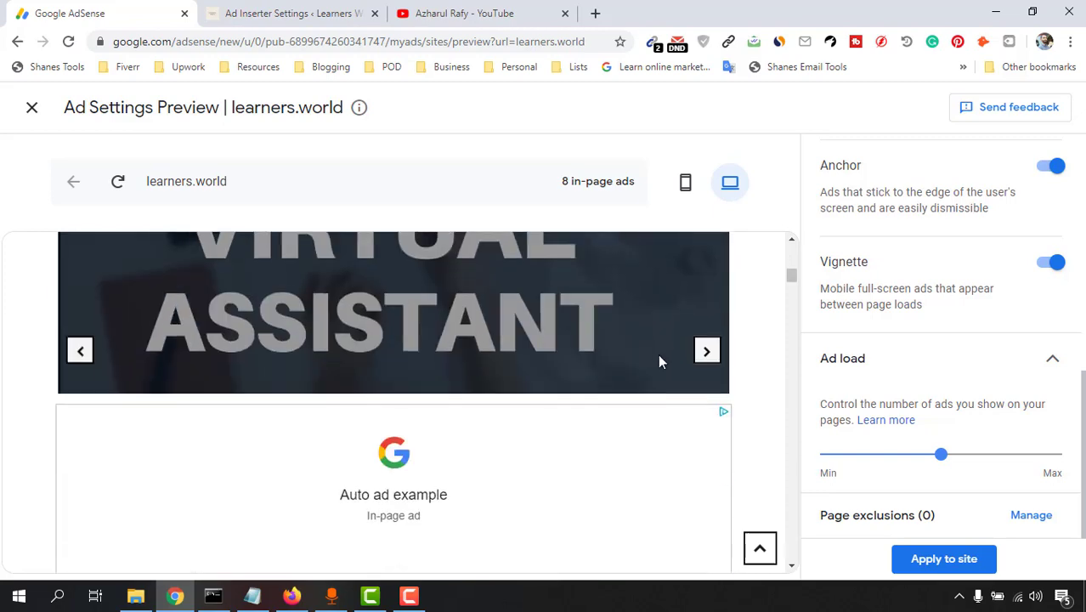
{"action": "scroll", "coordinate": [561, 379], "scroll_direction": "up", "scroll_amount": 2}
{"action": "scroll", "coordinate": [610, 372], "scroll_direction": "down", "scroll_amount": 2}
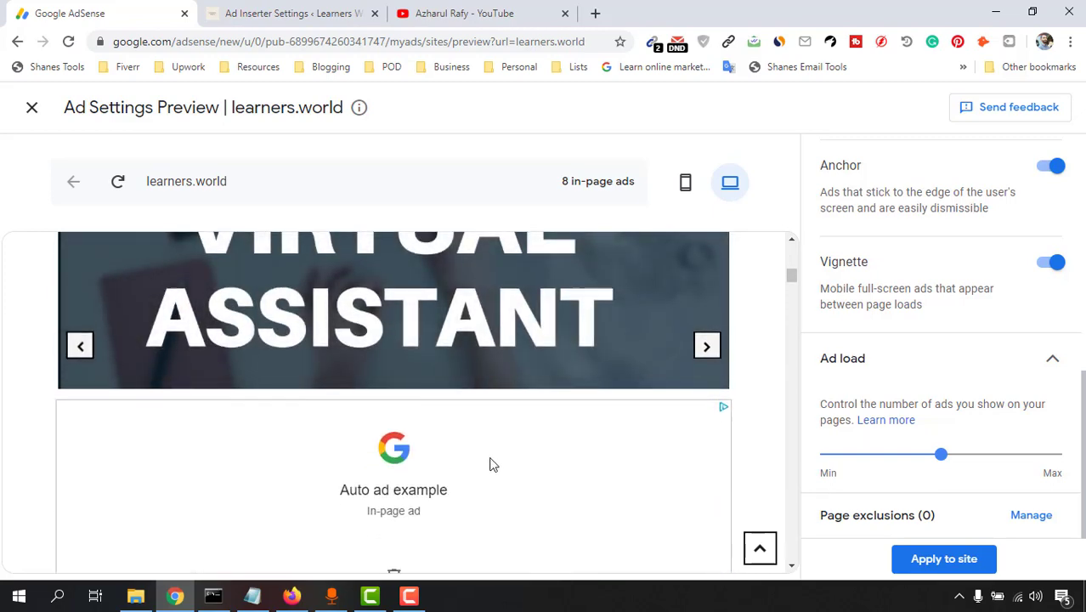
{"action": "scroll", "coordinate": [492, 463], "scroll_direction": "down", "scroll_amount": 2}
{"action": "scroll", "coordinate": [528, 427], "scroll_direction": "down", "scroll_amount": 2}
{"action": "scroll", "coordinate": [510, 374], "scroll_direction": "down", "scroll_amount": 4}
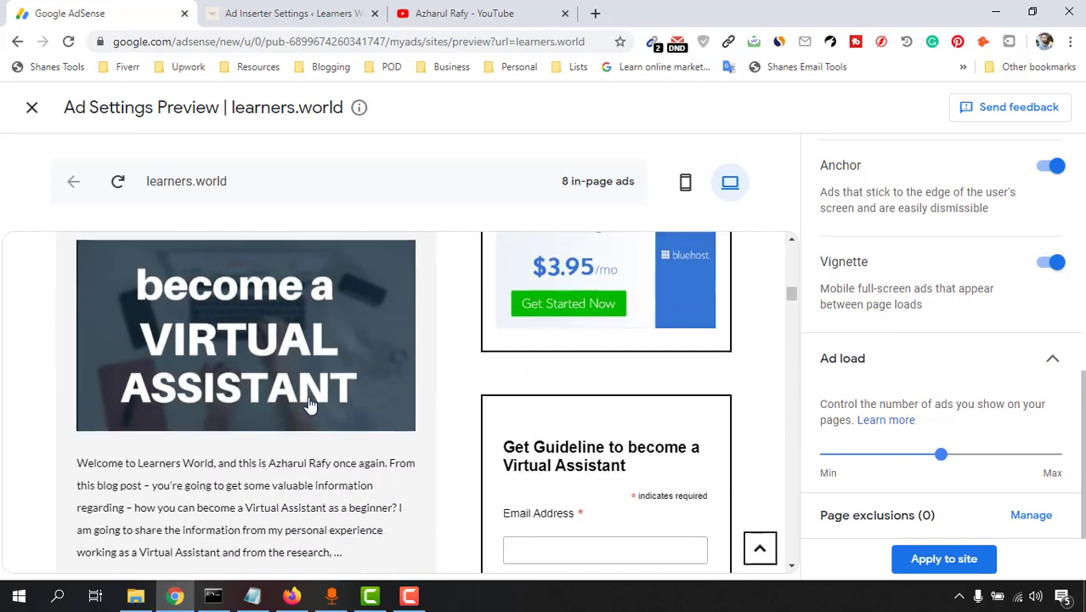
{"action": "scroll", "coordinate": [317, 436], "scroll_direction": "down", "scroll_amount": 2}
{"action": "scroll", "coordinate": [310, 424], "scroll_direction": "down", "scroll_amount": 1}
{"action": "scroll", "coordinate": [201, 424], "scroll_direction": "up", "scroll_amount": 3}
{"action": "scroll", "coordinate": [204, 408], "scroll_direction": "up", "scroll_amount": 1}
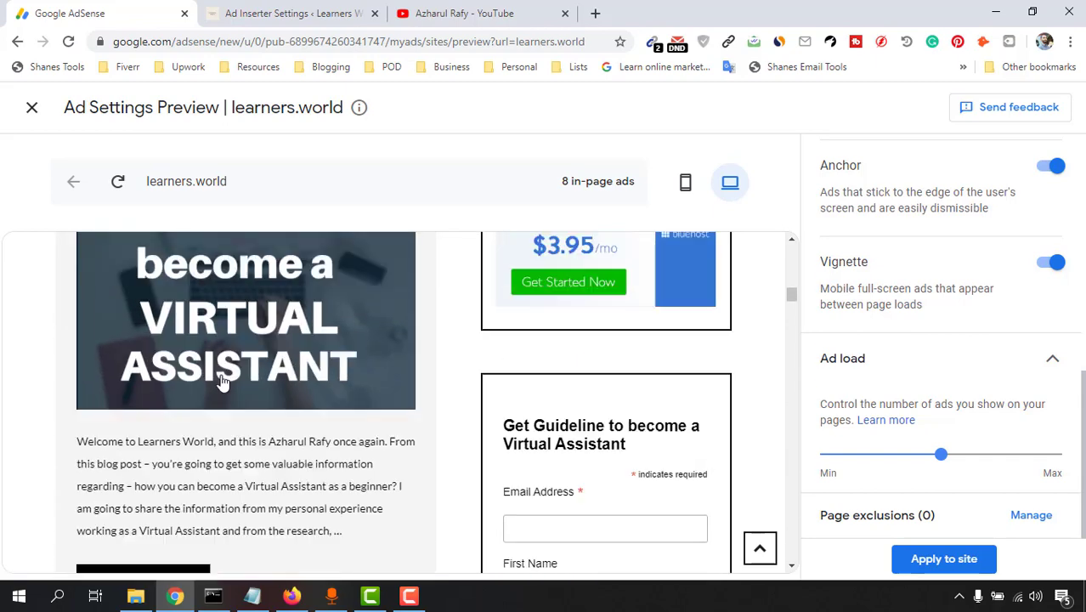
{"action": "scroll", "coordinate": [223, 381], "scroll_direction": "up", "scroll_amount": 2}
{"action": "scroll", "coordinate": [255, 340], "scroll_direction": "down", "scroll_amount": 3}
{"action": "scroll", "coordinate": [259, 383], "scroll_direction": "down", "scroll_amount": 3}
{"action": "scroll", "coordinate": [251, 460], "scroll_direction": "down", "scroll_amount": 1}
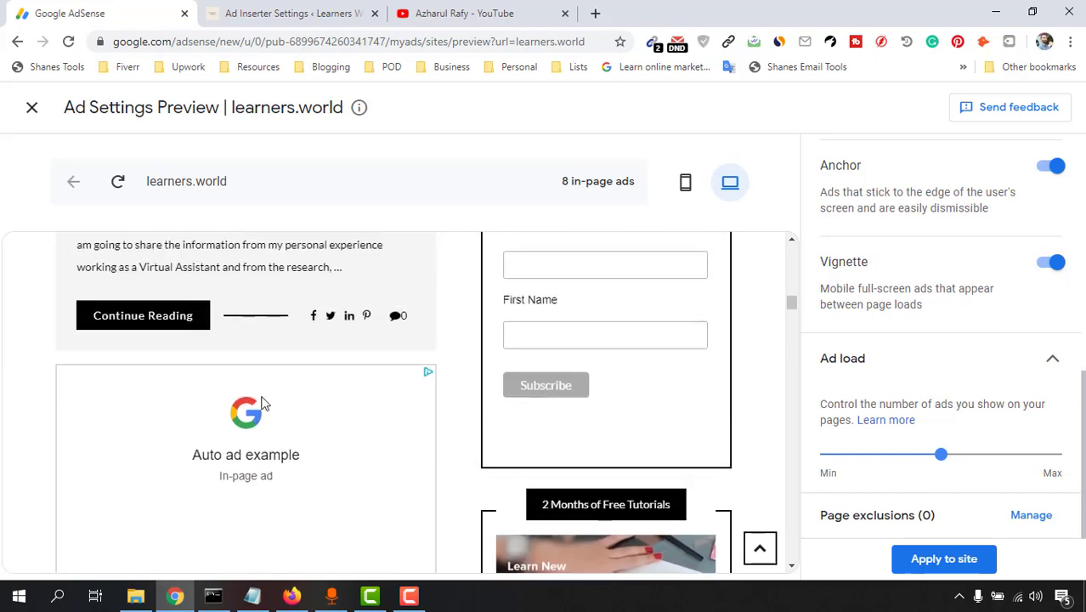
{"action": "scroll", "coordinate": [272, 417], "scroll_direction": "up", "scroll_amount": 3}
{"action": "scroll", "coordinate": [255, 408], "scroll_direction": "up", "scroll_amount": 2}
{"action": "scroll", "coordinate": [307, 503], "scroll_direction": "down", "scroll_amount": 3}
{"action": "scroll", "coordinate": [318, 442], "scroll_direction": "down", "scroll_amount": 3}
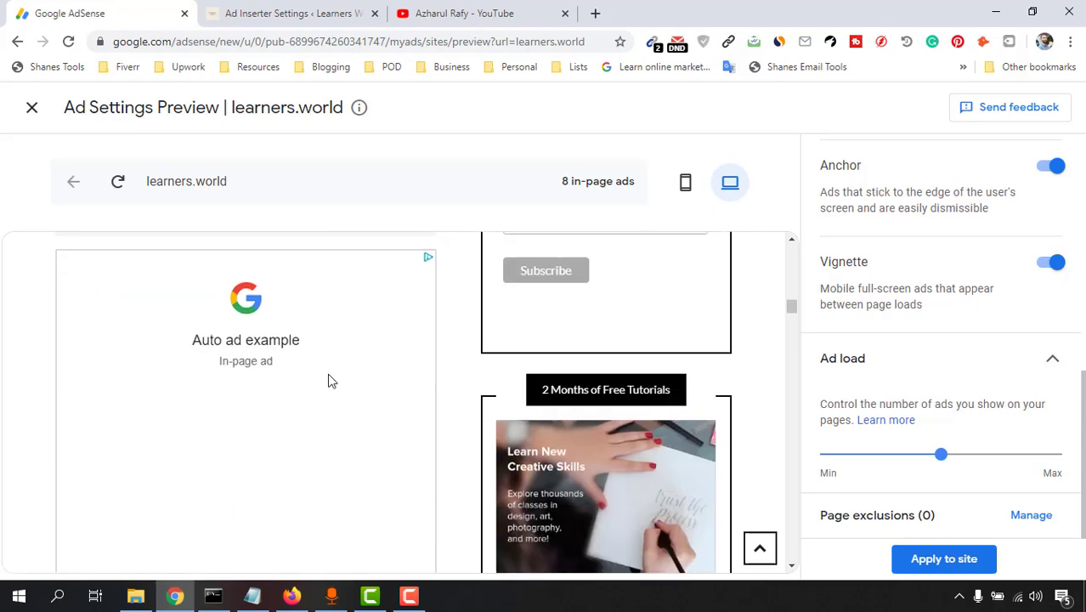
{"action": "scroll", "coordinate": [315, 372], "scroll_direction": "down", "scroll_amount": 1}
{"action": "scroll", "coordinate": [281, 383], "scroll_direction": "up", "scroll_amount": 5}
{"action": "scroll", "coordinate": [262, 408], "scroll_direction": "down", "scroll_amount": 1}
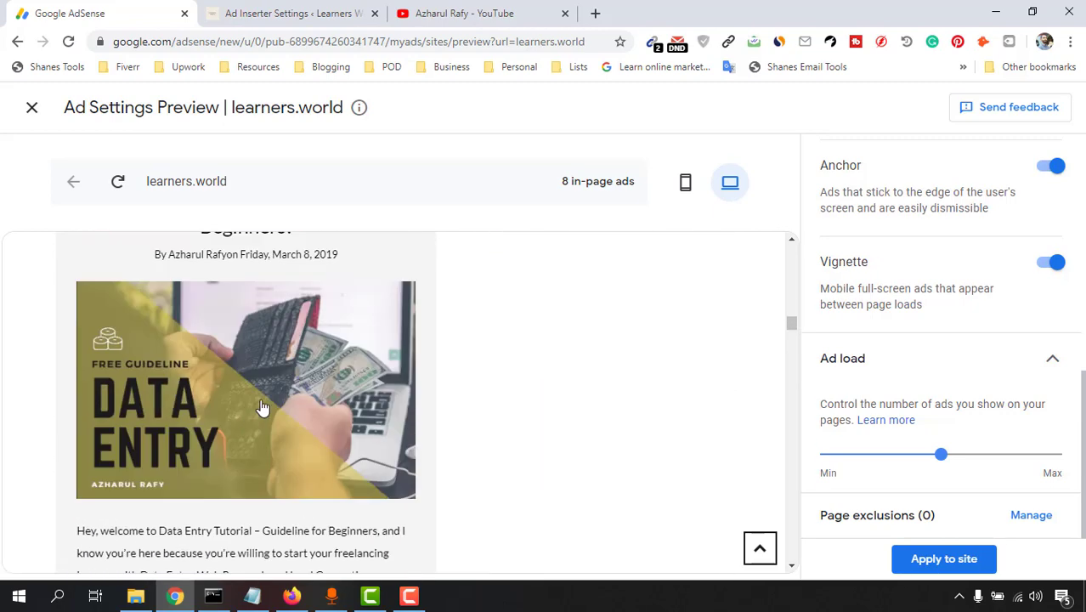
{"action": "scroll", "coordinate": [289, 396], "scroll_direction": "down", "scroll_amount": 3}
{"action": "scroll", "coordinate": [313, 389], "scroll_direction": "up", "scroll_amount": 3}
{"action": "scroll", "coordinate": [323, 375], "scroll_direction": "down", "scroll_amount": 1}
{"action": "scroll", "coordinate": [314, 382], "scroll_direction": "up", "scroll_amount": 1}
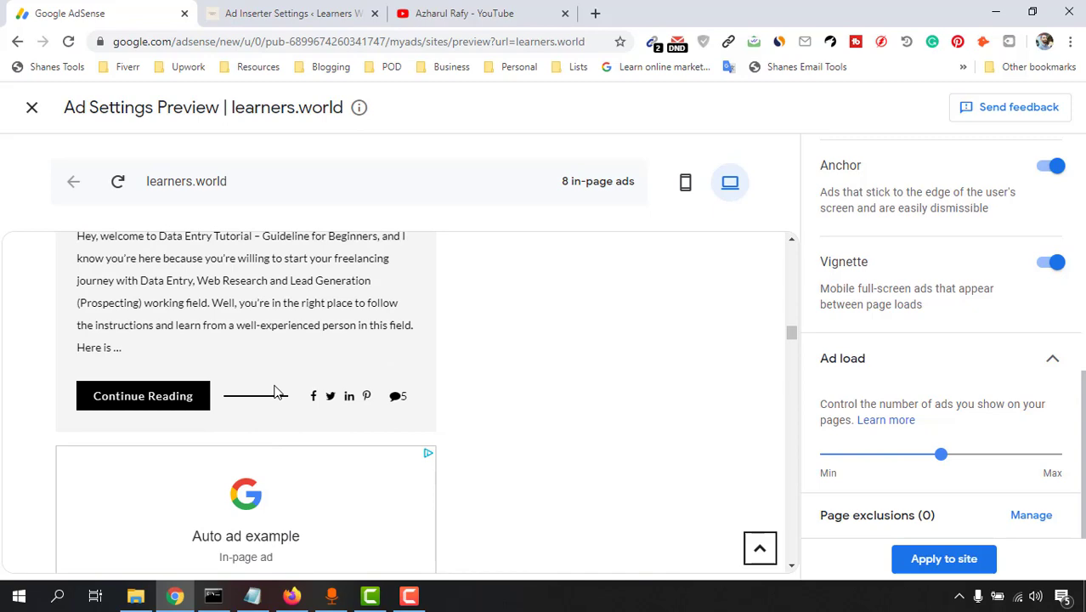
{"action": "scroll", "coordinate": [273, 391], "scroll_direction": "up", "scroll_amount": 3}
{"action": "scroll", "coordinate": [272, 391], "scroll_direction": "down", "scroll_amount": 5}
{"action": "scroll", "coordinate": [260, 425], "scroll_direction": "down", "scroll_amount": 4}
{"action": "scroll", "coordinate": [235, 443], "scroll_direction": "down", "scroll_amount": 3}
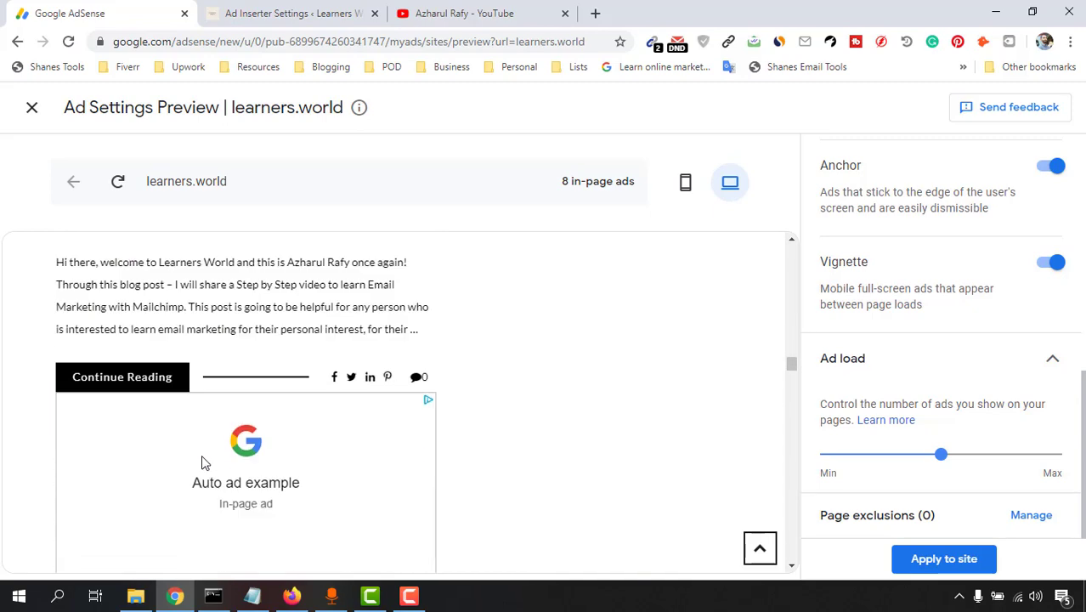
{"action": "scroll", "coordinate": [255, 421], "scroll_direction": "down", "scroll_amount": 2}
{"action": "scroll", "coordinate": [256, 412], "scroll_direction": "down", "scroll_amount": 4}
{"action": "scroll", "coordinate": [279, 437], "scroll_direction": "down", "scroll_amount": 2}
{"action": "scroll", "coordinate": [284, 441], "scroll_direction": "down", "scroll_amount": 2}
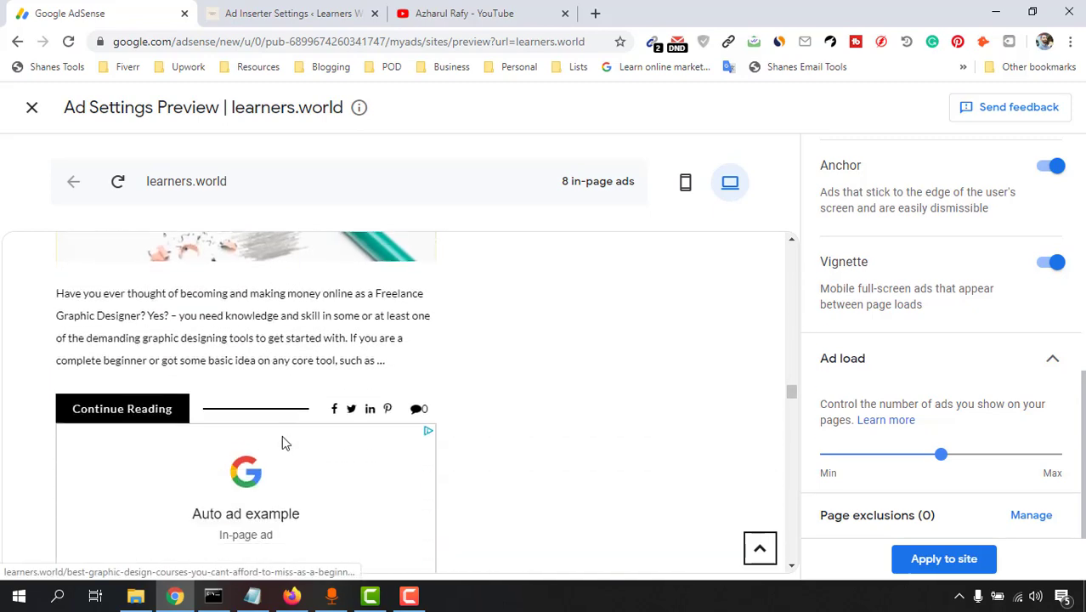
{"action": "scroll", "coordinate": [292, 442], "scroll_direction": "down", "scroll_amount": 1}
{"action": "scroll", "coordinate": [293, 446], "scroll_direction": "down", "scroll_amount": 2}
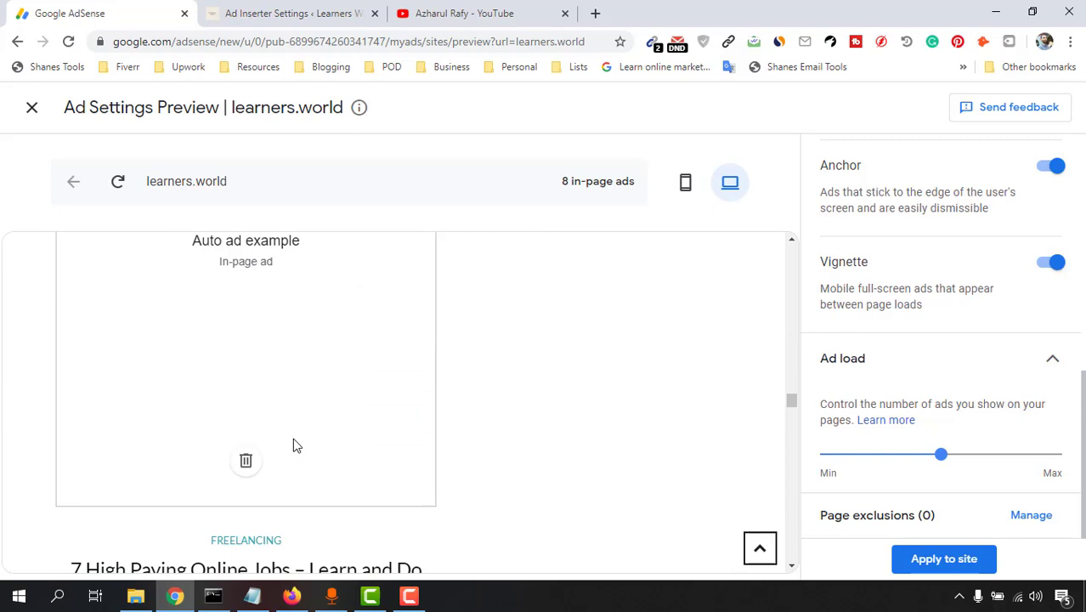
{"action": "scroll", "coordinate": [293, 437], "scroll_direction": "down", "scroll_amount": 2}
{"action": "scroll", "coordinate": [236, 439], "scroll_direction": "up", "scroll_amount": 1}
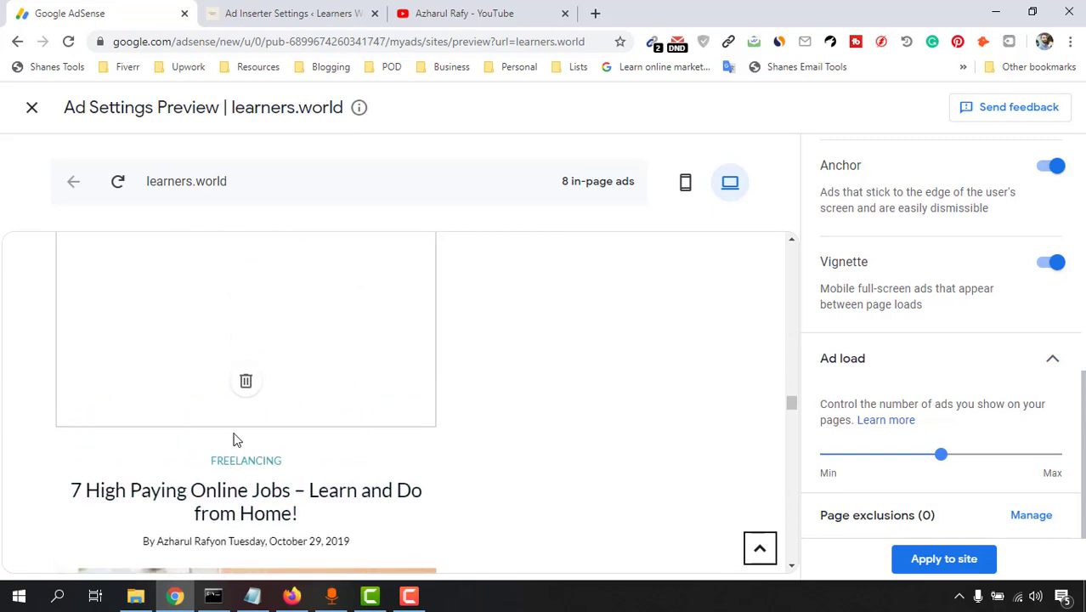
{"action": "scroll", "coordinate": [236, 407], "scroll_direction": "up", "scroll_amount": 3}
{"action": "scroll", "coordinate": [246, 391], "scroll_direction": "up", "scroll_amount": 3}
{"action": "scroll", "coordinate": [255, 380], "scroll_direction": "down", "scroll_amount": 7}
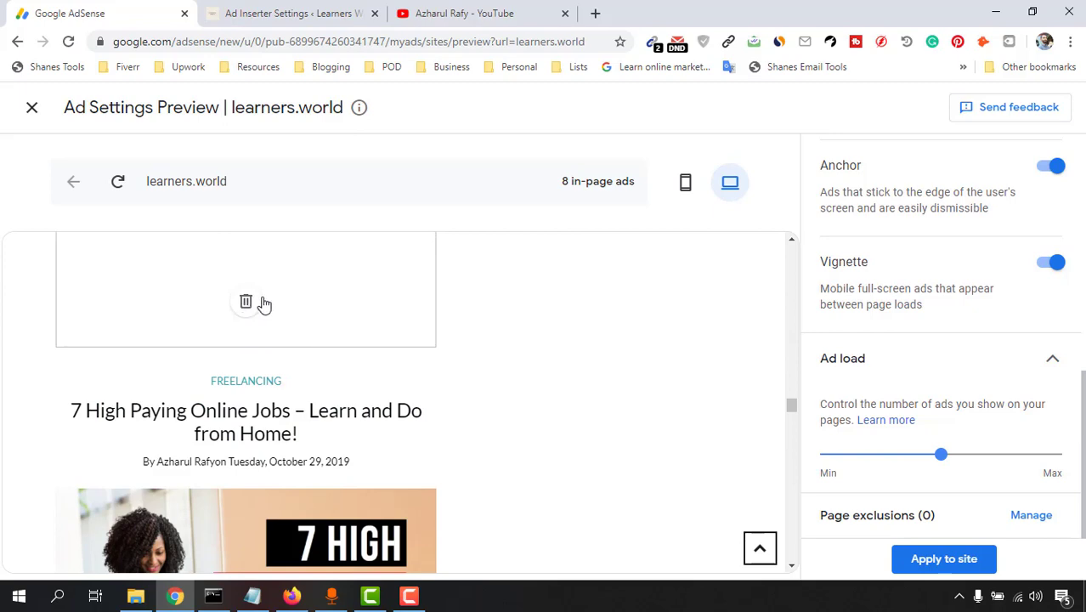
{"action": "scroll", "coordinate": [337, 438], "scroll_direction": "down", "scroll_amount": 6}
{"action": "scroll", "coordinate": [352, 459], "scroll_direction": "down", "scroll_amount": 3}
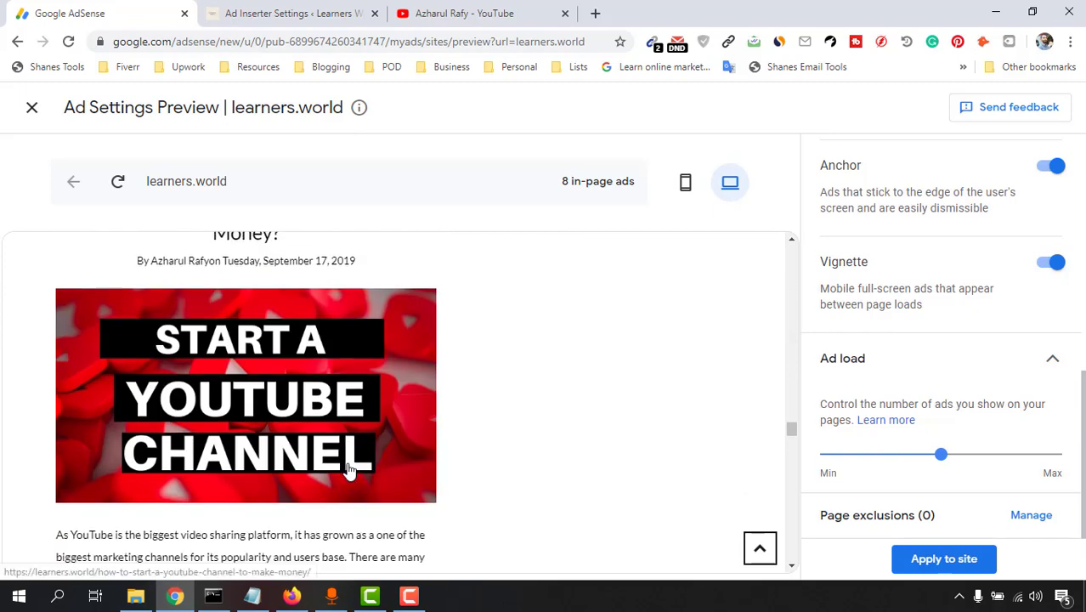
{"action": "scroll", "coordinate": [341, 446], "scroll_direction": "down", "scroll_amount": 3}
{"action": "scroll", "coordinate": [341, 446], "scroll_direction": "down", "scroll_amount": 1}
{"action": "scroll", "coordinate": [341, 444], "scroll_direction": "down", "scroll_amount": 1}
{"action": "scroll", "coordinate": [341, 444], "scroll_direction": "down", "scroll_amount": 1}
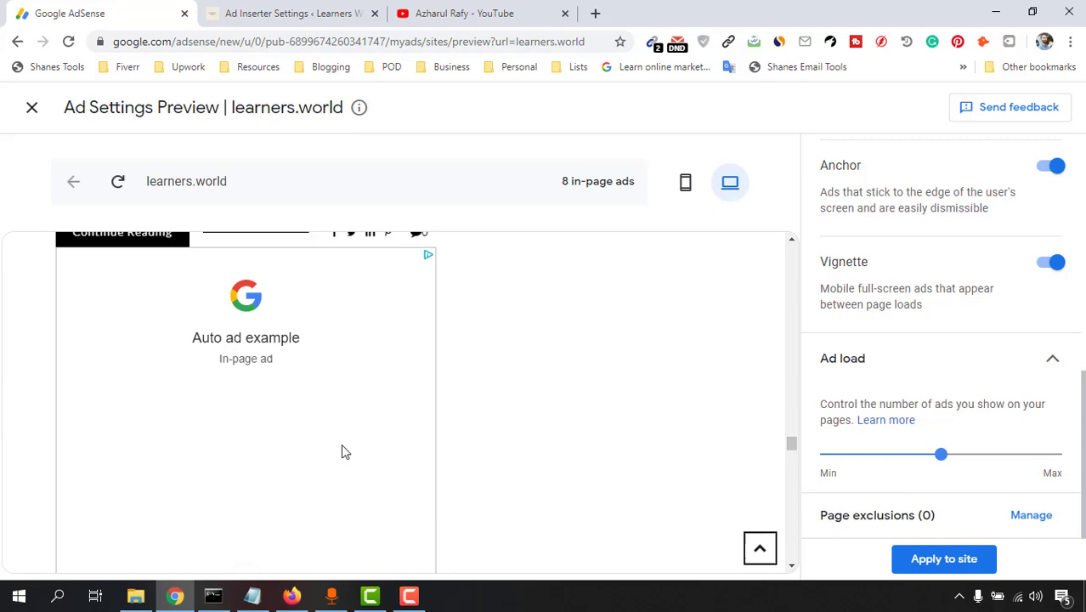
{"action": "scroll", "coordinate": [341, 444], "scroll_direction": "down", "scroll_amount": 2}
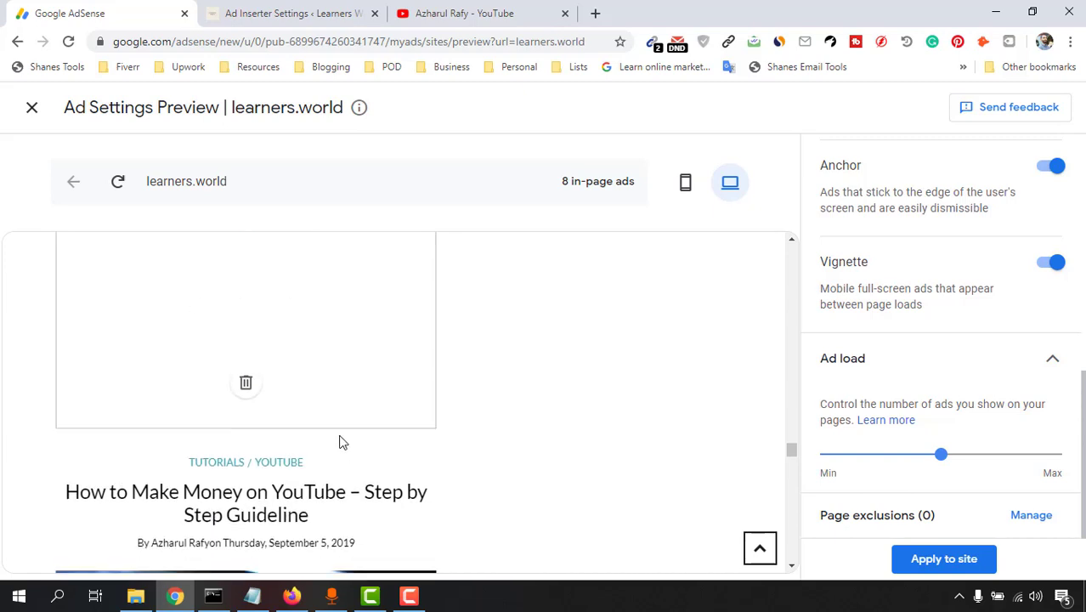
{"action": "scroll", "coordinate": [339, 441], "scroll_direction": "down", "scroll_amount": 3}
{"action": "scroll", "coordinate": [339, 441], "scroll_direction": "down", "scroll_amount": 1}
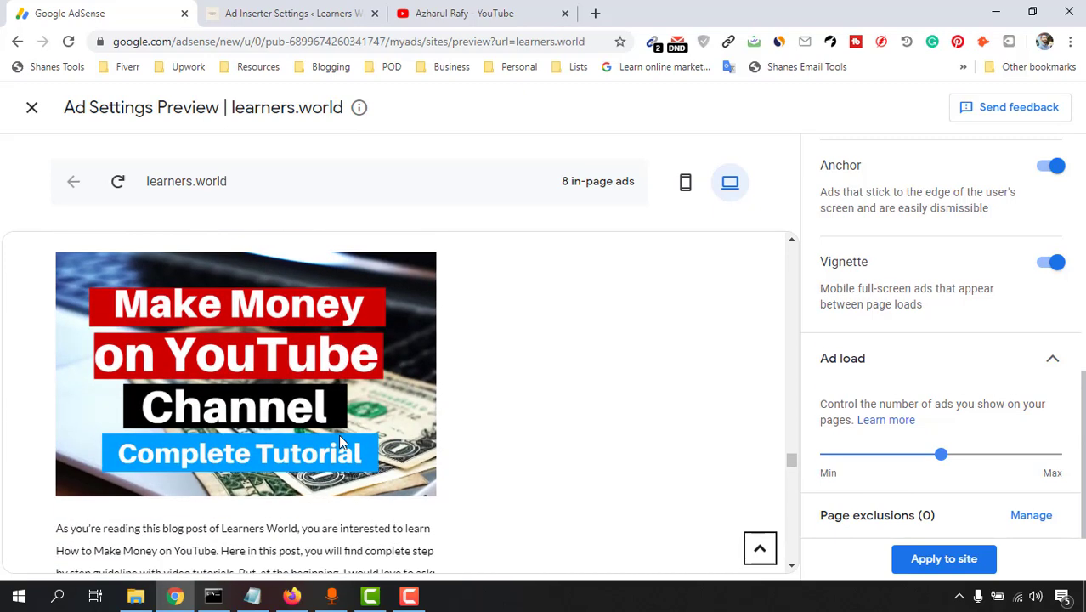
{"action": "scroll", "coordinate": [339, 438], "scroll_direction": "down", "scroll_amount": 2}
{"action": "scroll", "coordinate": [339, 431], "scroll_direction": "up", "scroll_amount": 2}
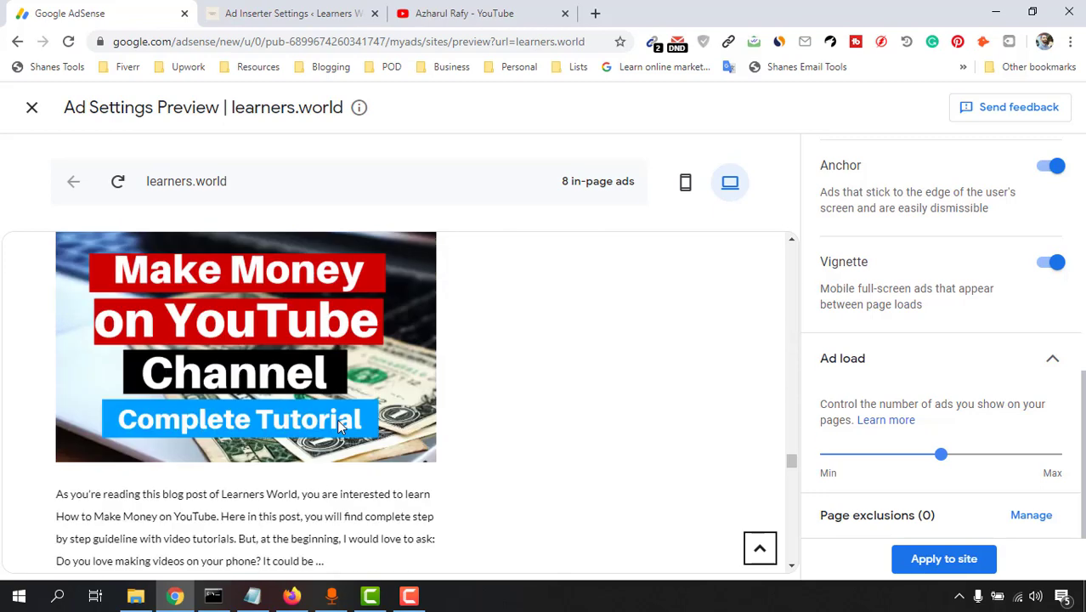
{"action": "scroll", "coordinate": [342, 425], "scroll_direction": "down", "scroll_amount": 3}
{"action": "scroll", "coordinate": [344, 423], "scroll_direction": "down", "scroll_amount": 3}
{"action": "scroll", "coordinate": [344, 423], "scroll_direction": "down", "scroll_amount": 3}
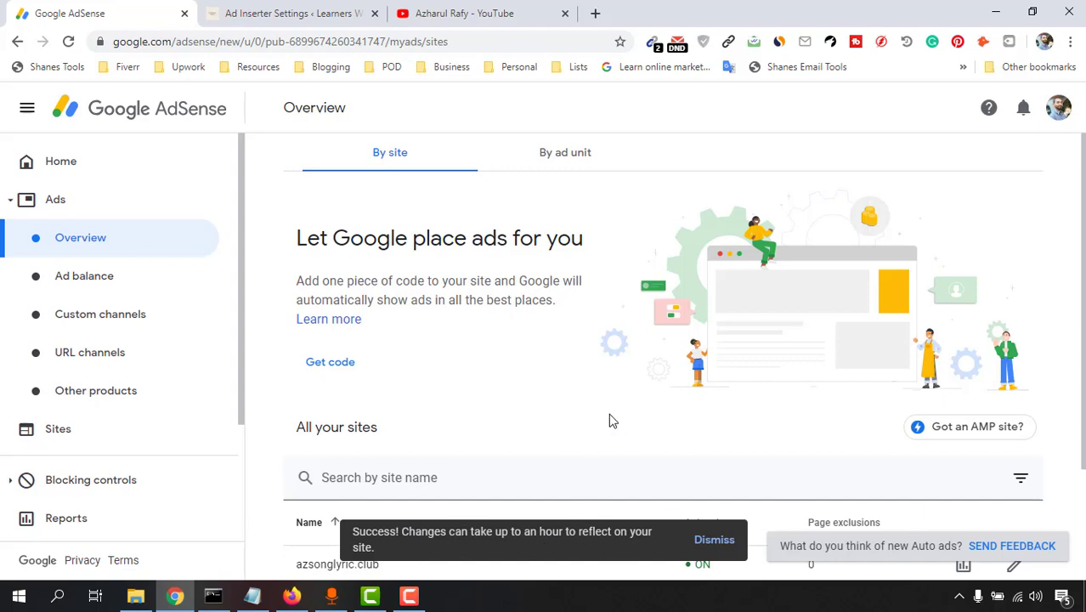
Step: Dismiss the saved-changes notice and confirm learners.world shows Auto ads ON
{"action": "scroll", "coordinate": [616, 408], "scroll_direction": "down", "scroll_amount": 2}
{"action": "left_click", "coordinate": [727, 542]}
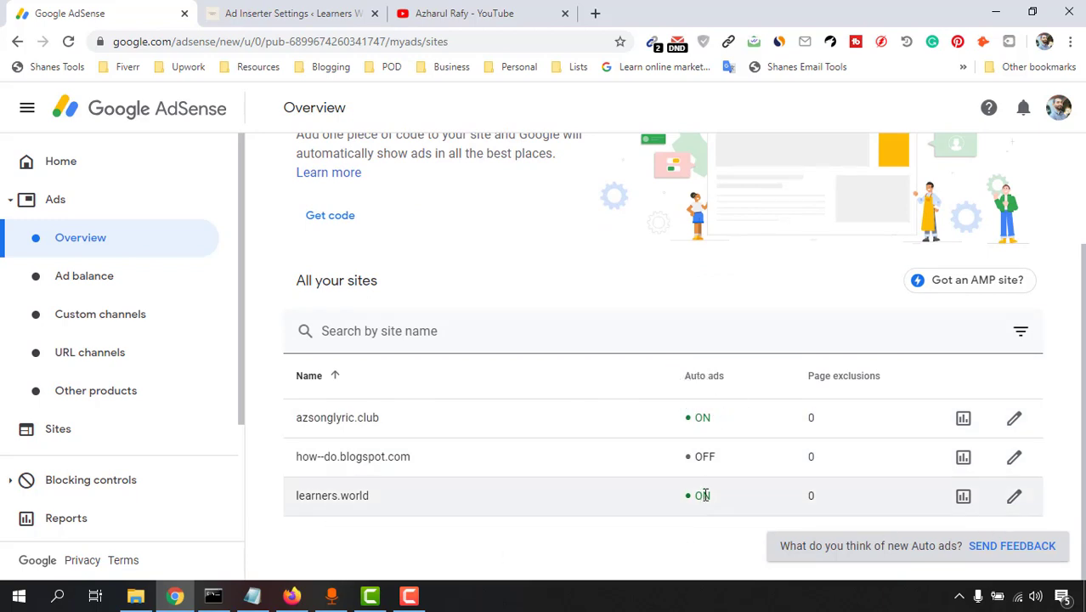
{"action": "scroll", "coordinate": [966, 481], "scroll_direction": "up", "scroll_amount": 2}
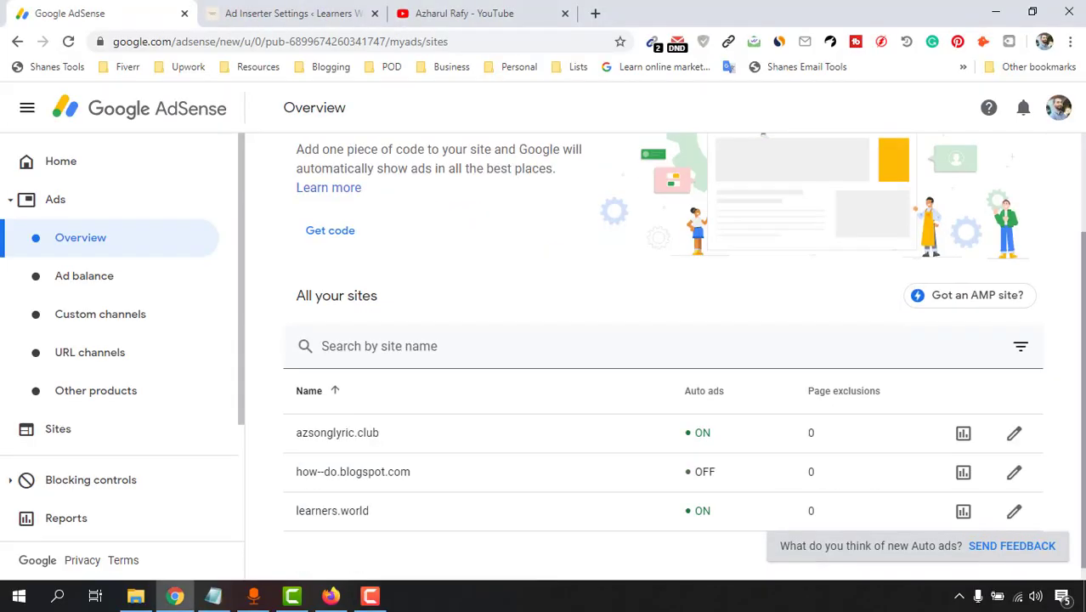
Step: Return to the Ad Inserter settings tab and open a new Firefox tab
{"action": "left_click", "coordinate": [296, 7]}
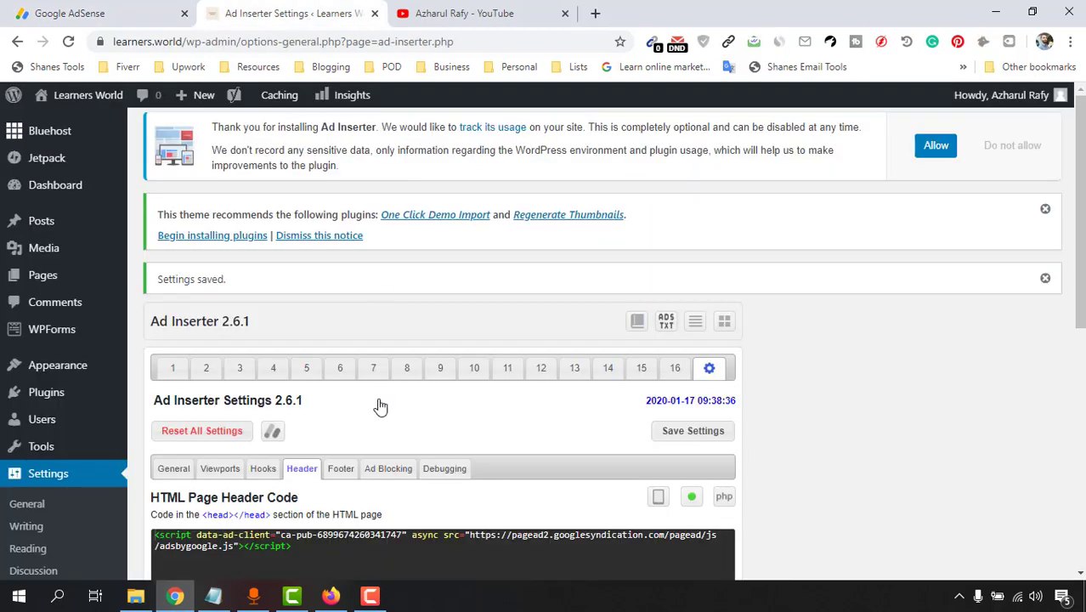
{"action": "scroll", "coordinate": [476, 437], "scroll_direction": "down", "scroll_amount": 2}
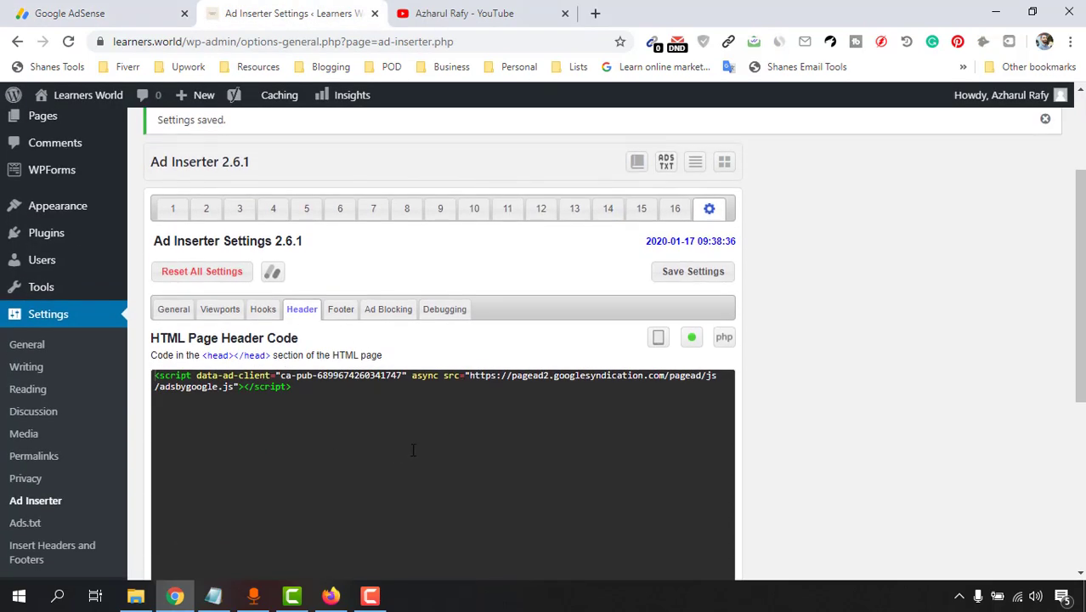
{"action": "left_click", "coordinate": [331, 595]}
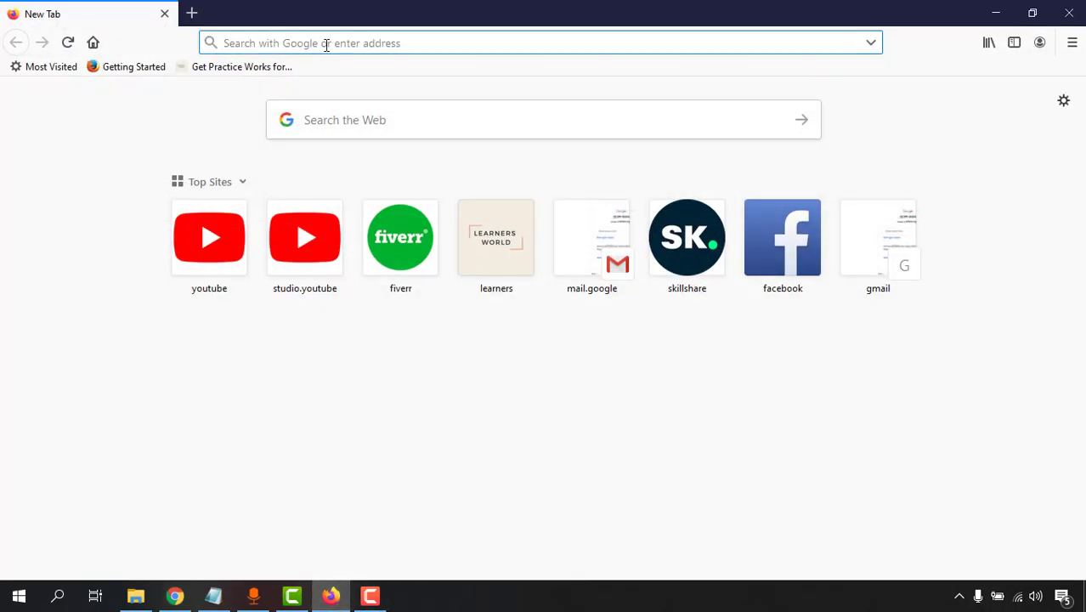
Step: Load the learners.world homepage in Firefox and check the area beneath the header
{"action": "type", "text": "learners.world/"}
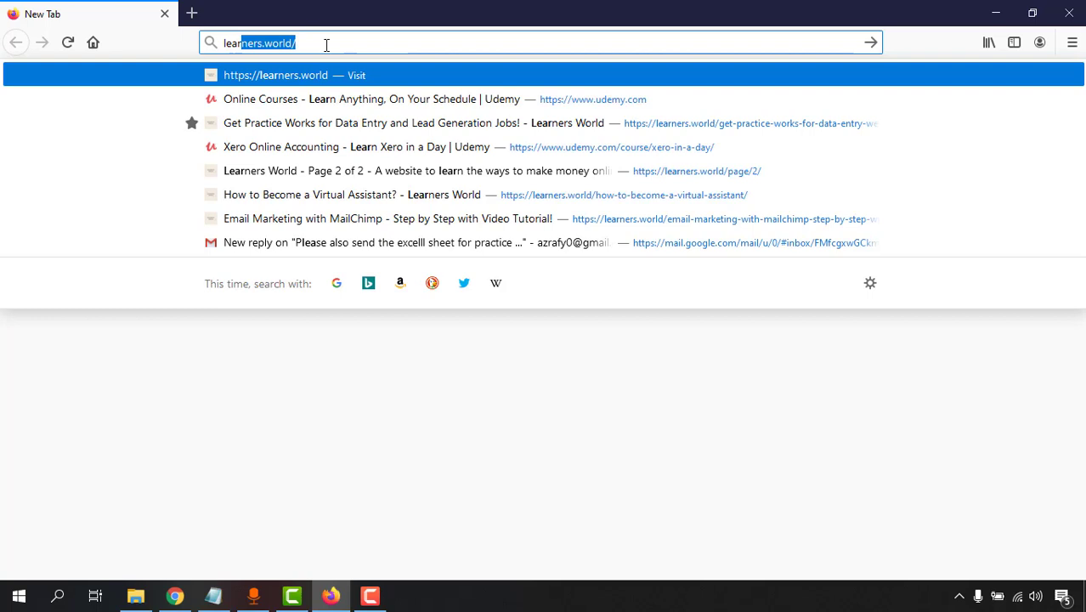
{"action": "key", "text": "Return"}
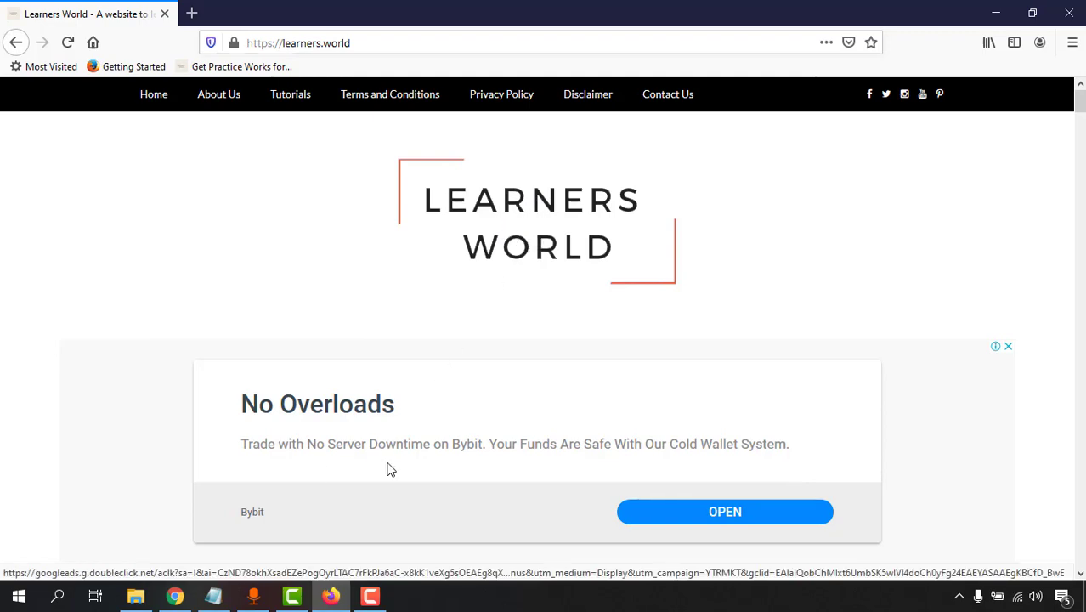
{"action": "scroll", "coordinate": [389, 468], "scroll_direction": "down", "scroll_amount": 3}
{"action": "scroll", "coordinate": [389, 468], "scroll_direction": "down", "scroll_amount": 4}
{"action": "scroll", "coordinate": [570, 320], "scroll_direction": "up", "scroll_amount": 1}
{"action": "scroll", "coordinate": [570, 320], "scroll_direction": "up", "scroll_amount": 1}
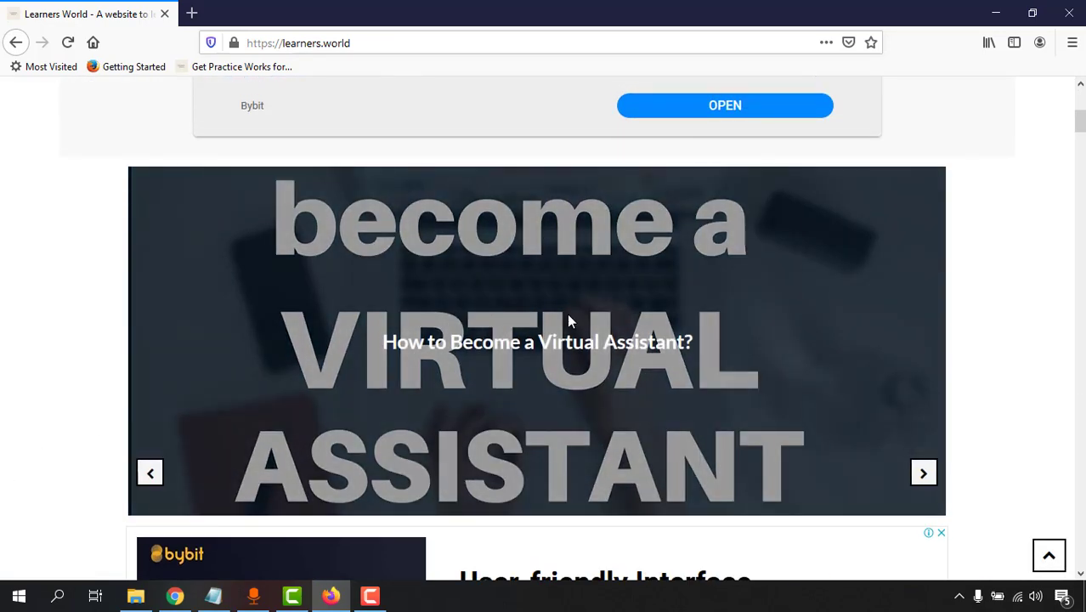
Step: Scroll down and back up the homepage to confirm auto ads appear between posts
{"action": "scroll", "coordinate": [570, 322], "scroll_direction": "down", "scroll_amount": 3}
{"action": "scroll", "coordinate": [590, 357], "scroll_direction": "down", "scroll_amount": 2}
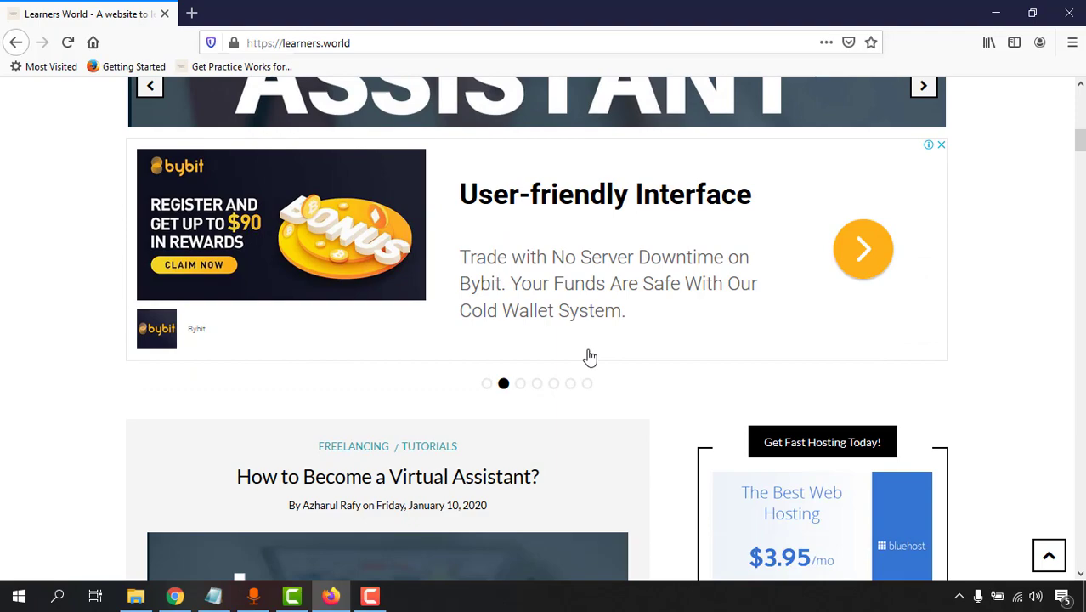
{"action": "scroll", "coordinate": [627, 218], "scroll_direction": "down", "scroll_amount": 1}
{"action": "scroll", "coordinate": [165, 363], "scroll_direction": "down", "scroll_amount": 3}
{"action": "scroll", "coordinate": [131, 385], "scroll_direction": "down", "scroll_amount": 5}
{"action": "scroll", "coordinate": [168, 390], "scroll_direction": "down", "scroll_amount": 1}
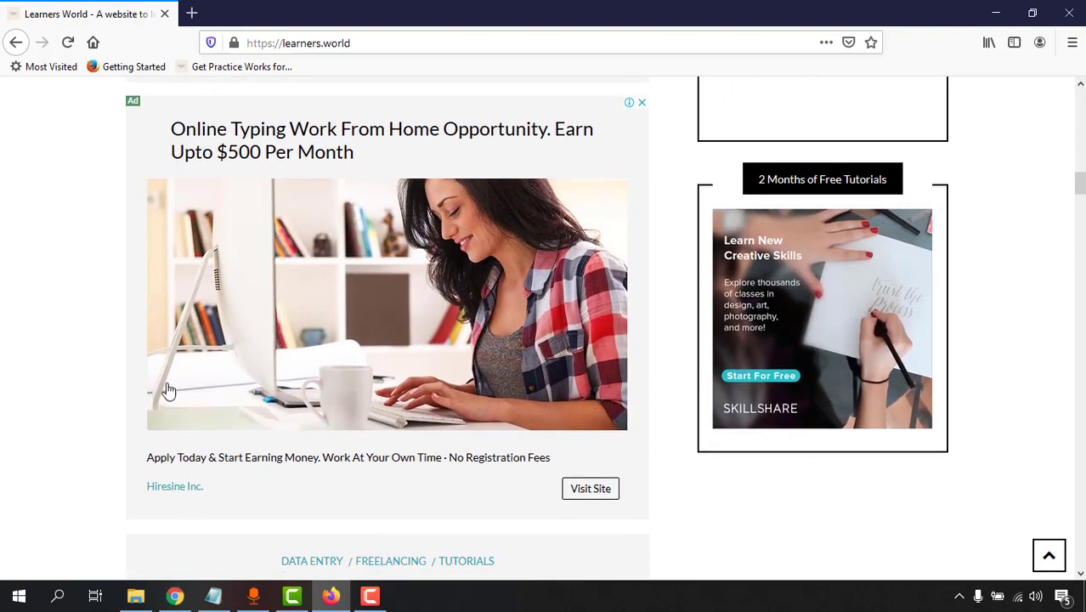
{"action": "scroll", "coordinate": [170, 382], "scroll_direction": "up", "scroll_amount": 3}
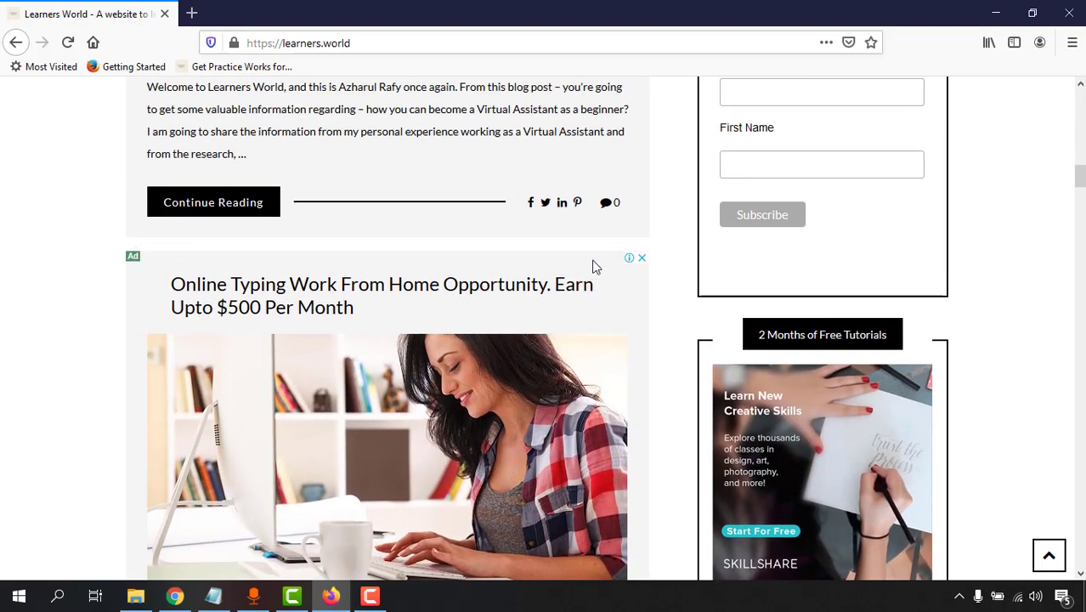
{"action": "scroll", "coordinate": [214, 394], "scroll_direction": "down", "scroll_amount": 6}
{"action": "scroll", "coordinate": [347, 359], "scroll_direction": "down", "scroll_amount": 5}
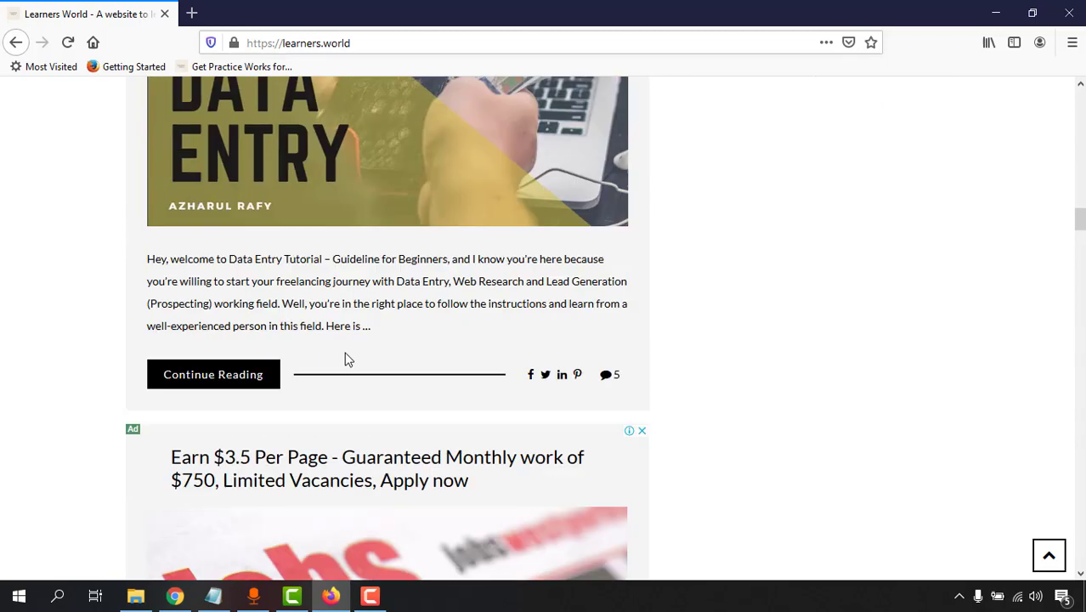
{"action": "scroll", "coordinate": [51, 389], "scroll_direction": "down", "scroll_amount": 5}
{"action": "scroll", "coordinate": [56, 387], "scroll_direction": "up", "scroll_amount": 2}
{"action": "scroll", "coordinate": [71, 383], "scroll_direction": "up", "scroll_amount": 3}
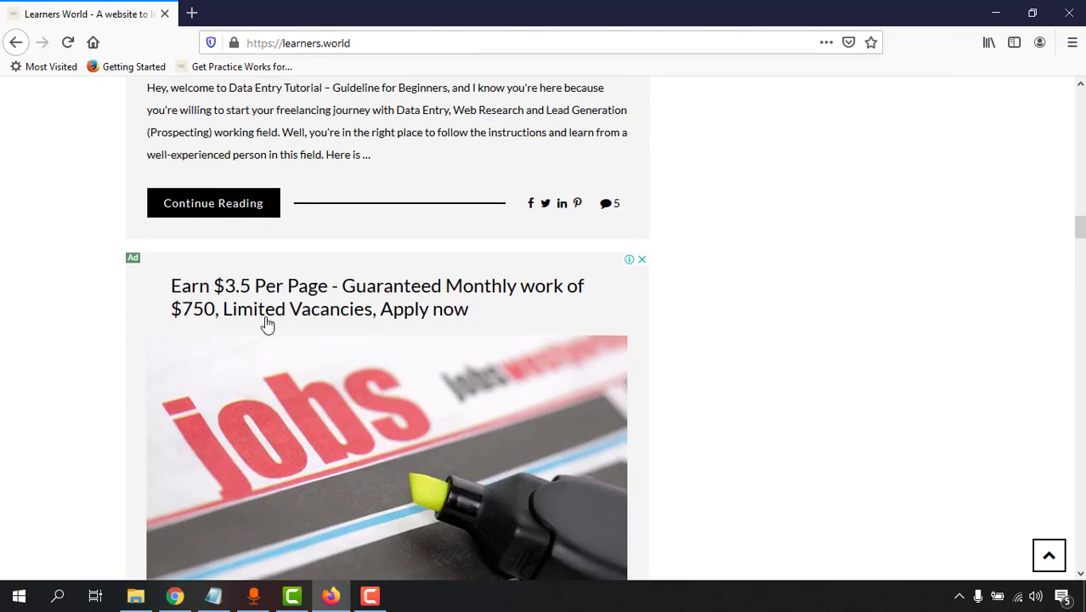
{"action": "scroll", "coordinate": [309, 347], "scroll_direction": "up", "scroll_amount": 1}
{"action": "scroll", "coordinate": [264, 298], "scroll_direction": "up", "scroll_amount": 3}
{"action": "scroll", "coordinate": [289, 332], "scroll_direction": "down", "scroll_amount": 1}
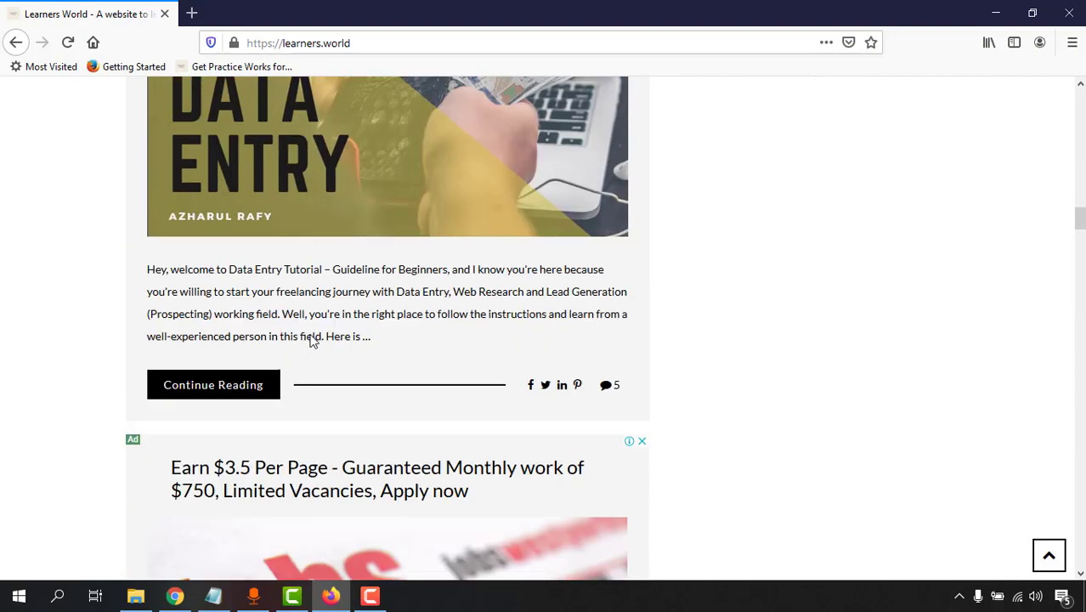
{"action": "scroll", "coordinate": [250, 245], "scroll_direction": "up", "scroll_amount": 2}
{"action": "scroll", "coordinate": [250, 245], "scroll_direction": "up", "scroll_amount": 1}
{"action": "scroll", "coordinate": [170, 340], "scroll_direction": "down", "scroll_amount": 4}
{"action": "scroll", "coordinate": [179, 317], "scroll_direction": "down", "scroll_amount": 5}
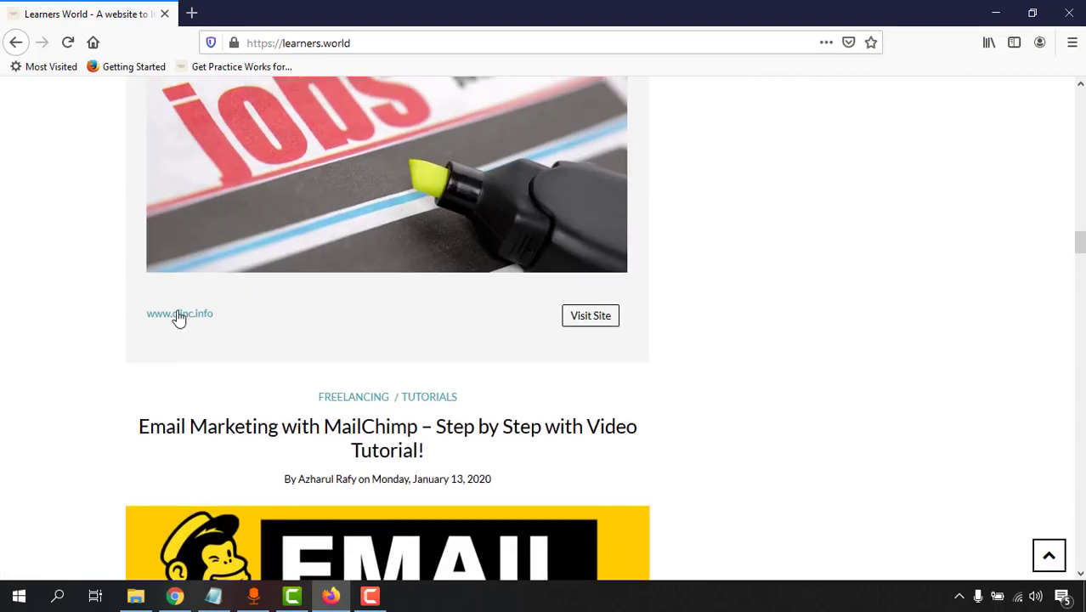
{"action": "scroll", "coordinate": [179, 317], "scroll_direction": "up", "scroll_amount": 5}
{"action": "scroll", "coordinate": [63, 371], "scroll_direction": "down", "scroll_amount": 10}
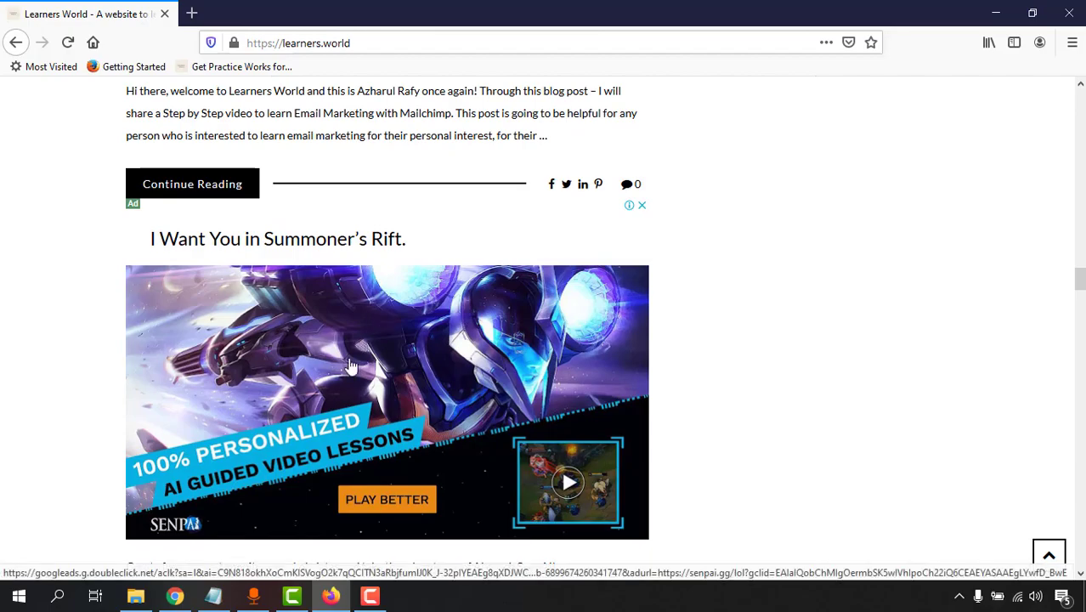
{"action": "scroll", "coordinate": [351, 366], "scroll_direction": "down", "scroll_amount": 3}
{"action": "scroll", "coordinate": [315, 437], "scroll_direction": "down", "scroll_amount": 3}
{"action": "scroll", "coordinate": [272, 438], "scroll_direction": "down", "scroll_amount": 5}
{"action": "scroll", "coordinate": [242, 442], "scroll_direction": "down", "scroll_amount": 3}
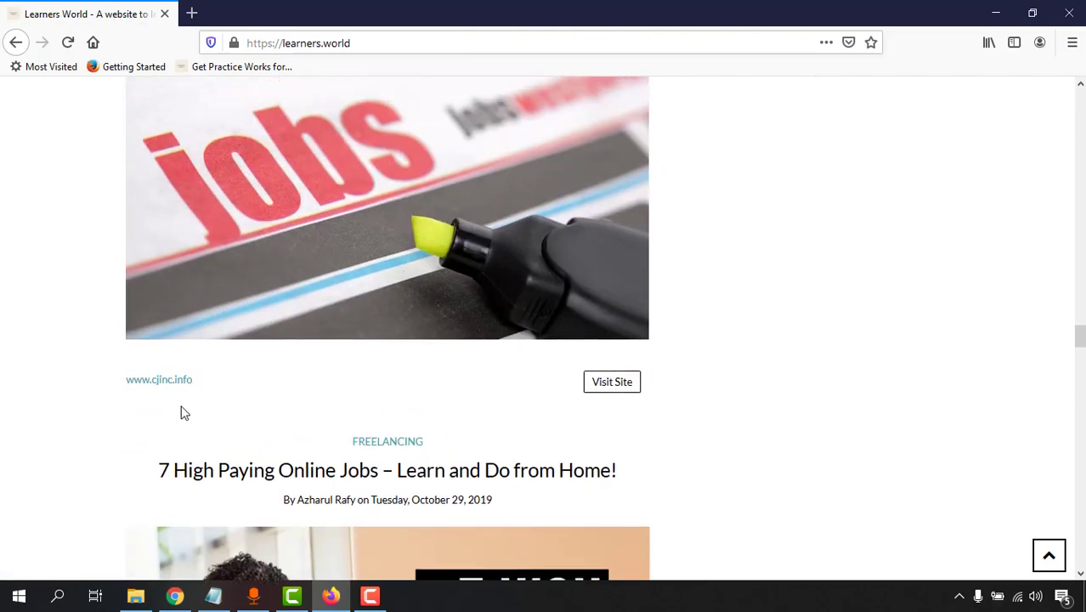
{"action": "scroll", "coordinate": [181, 413], "scroll_direction": "up", "scroll_amount": 5}
{"action": "scroll", "coordinate": [189, 409], "scroll_direction": "up", "scroll_amount": 5}
{"action": "scroll", "coordinate": [189, 409], "scroll_direction": "up", "scroll_amount": 5}
{"action": "scroll", "coordinate": [190, 414], "scroll_direction": "up", "scroll_amount": 5}
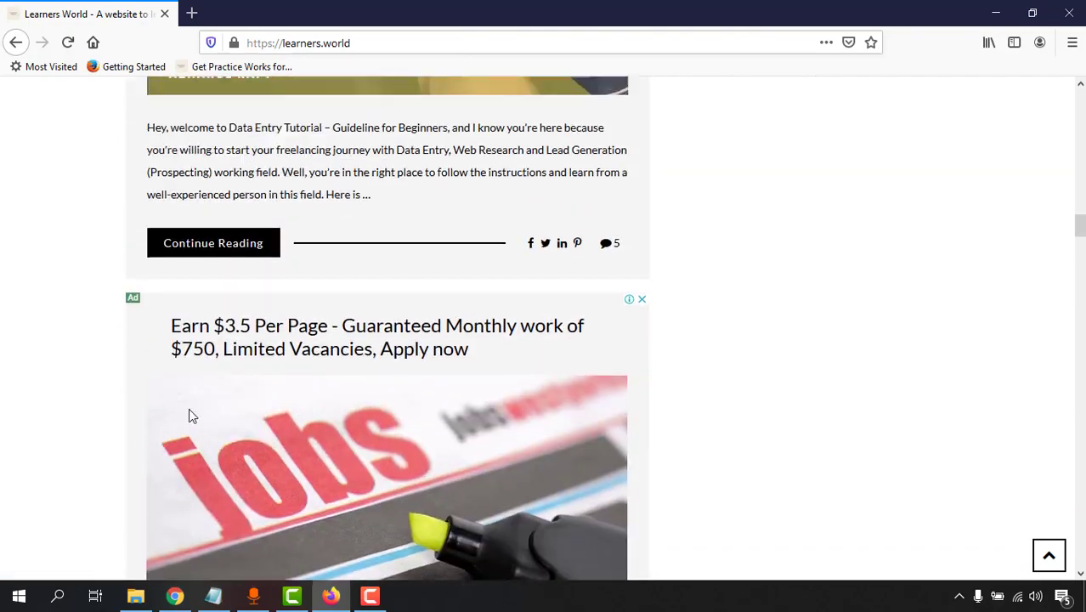
{"action": "scroll", "coordinate": [189, 408], "scroll_direction": "up", "scroll_amount": 5}
{"action": "scroll", "coordinate": [189, 408], "scroll_direction": "up", "scroll_amount": 3}
{"action": "scroll", "coordinate": [189, 408], "scroll_direction": "up", "scroll_amount": 3}
{"action": "scroll", "coordinate": [189, 408], "scroll_direction": "up", "scroll_amount": 2}
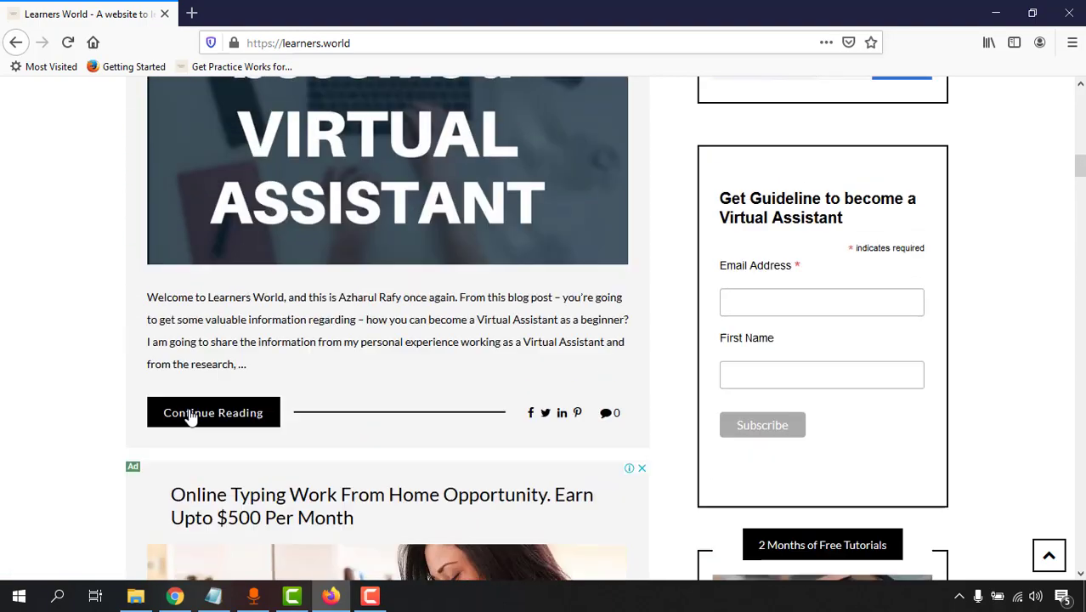
{"action": "scroll", "coordinate": [574, 369], "scroll_direction": "up", "scroll_amount": 4}
{"action": "scroll", "coordinate": [470, 408], "scroll_direction": "up", "scroll_amount": 5}
{"action": "scroll", "coordinate": [593, 361], "scroll_direction": "down", "scroll_amount": 3}
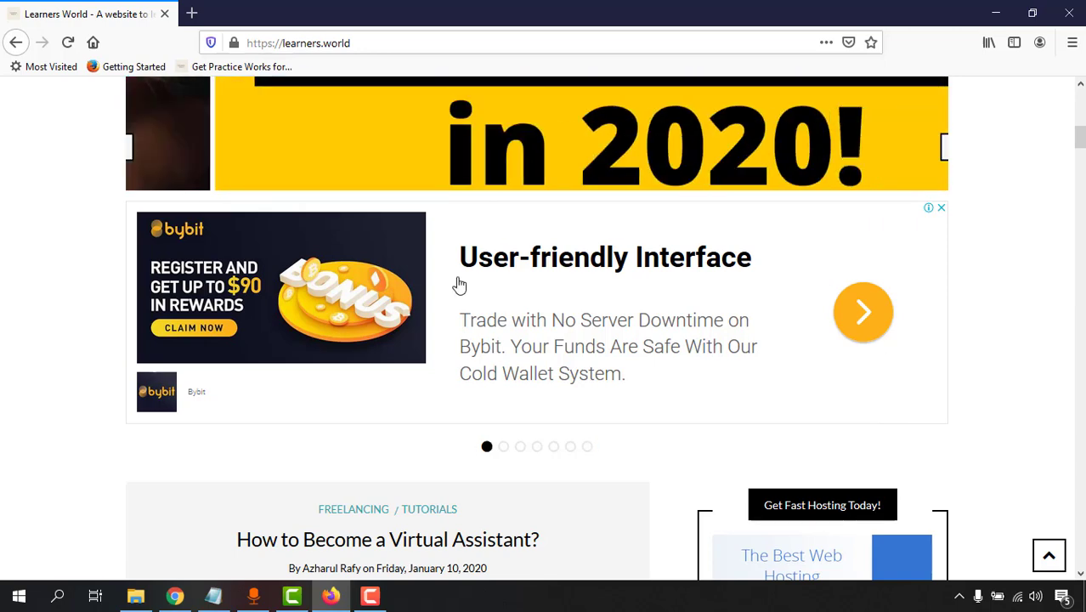
{"action": "scroll", "coordinate": [267, 344], "scroll_direction": "up", "scroll_amount": 5}
{"action": "scroll", "coordinate": [168, 371], "scroll_direction": "up", "scroll_amount": 3}
{"action": "scroll", "coordinate": [197, 351], "scroll_direction": "up", "scroll_amount": 1}
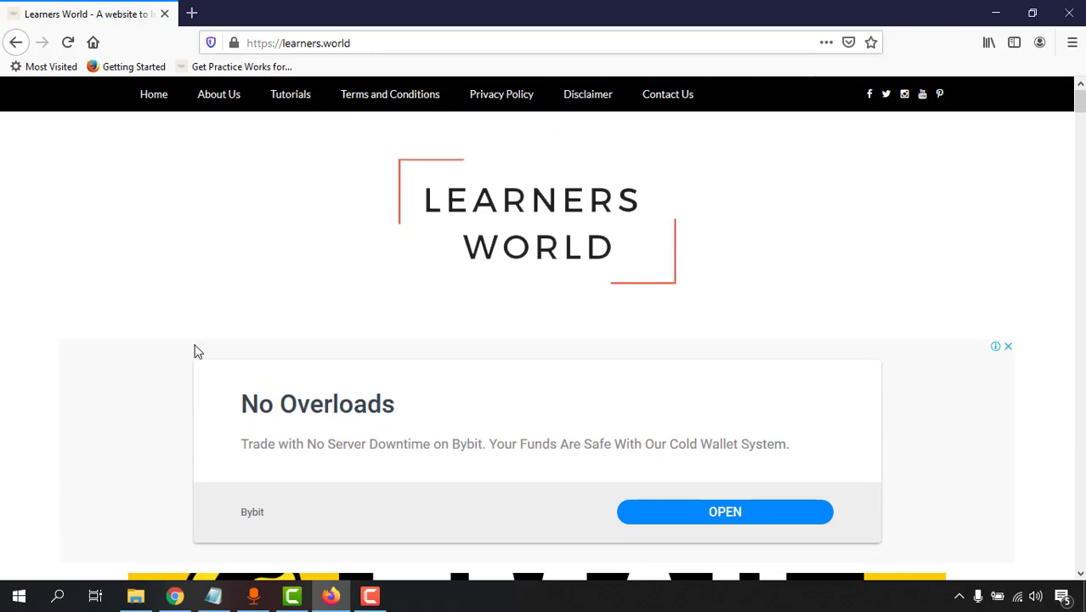